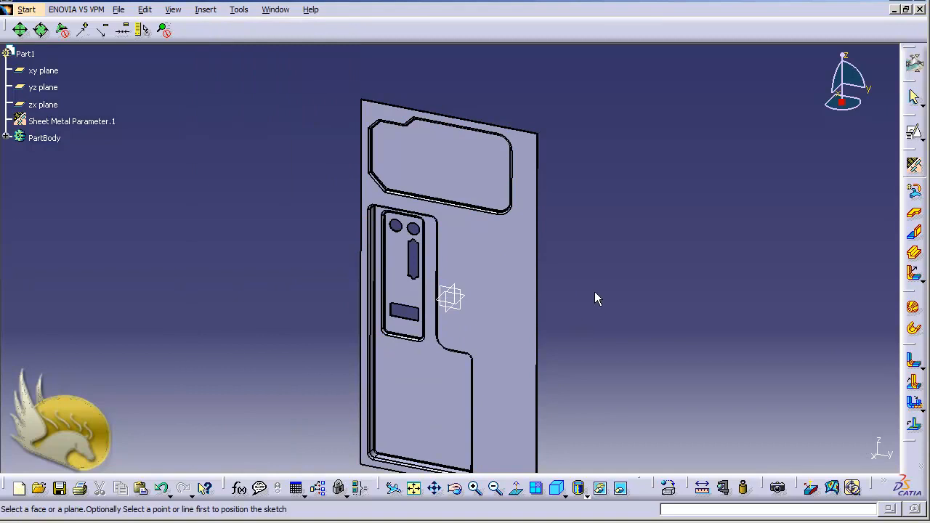
Sketch a point on the panel's large flat face, about 70 mm right of and 84 mm above the origin
{"action": "left_click", "coordinate": [510, 250]}
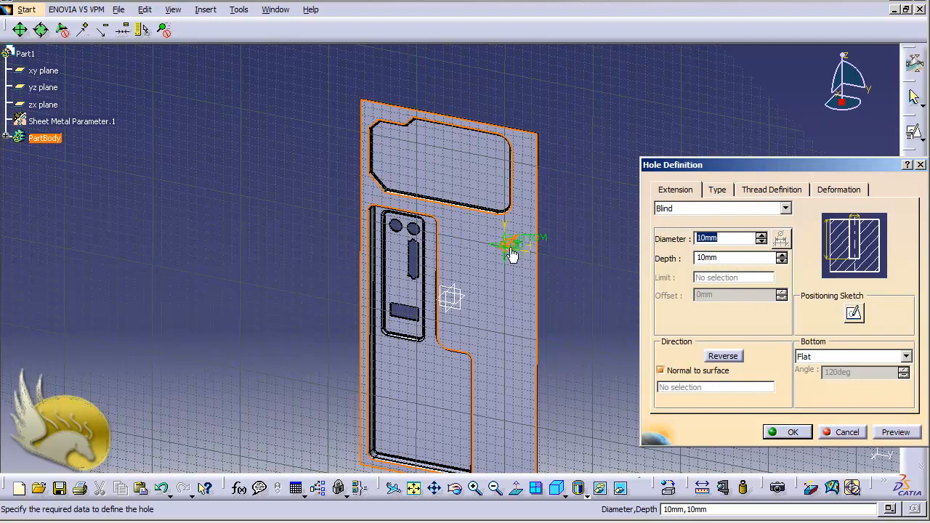
{"action": "left_click", "coordinate": [837, 431]}
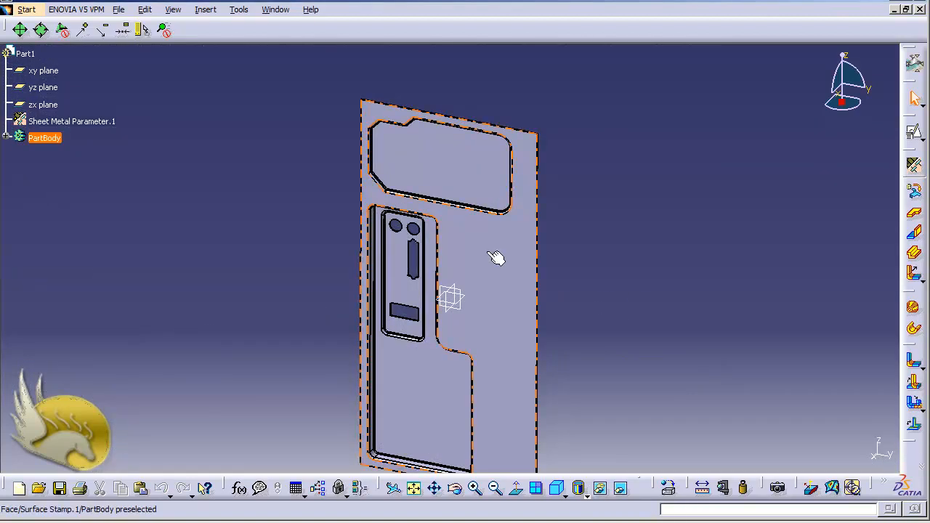
{"action": "left_click", "coordinate": [508, 274]}
{"action": "left_click", "coordinate": [919, 138]}
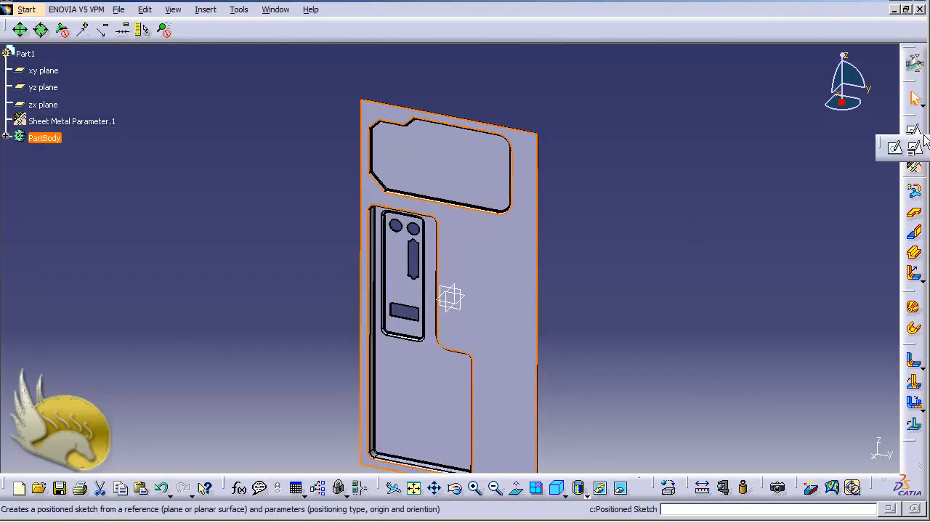
{"action": "left_click", "coordinate": [896, 149]}
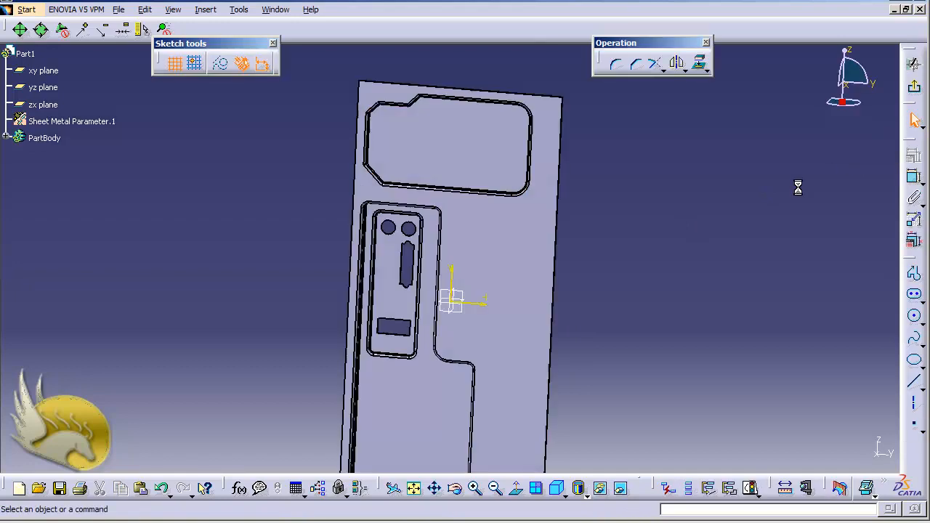
{"action": "left_click", "coordinate": [914, 425]}
{"action": "left_click", "coordinate": [519, 221]}
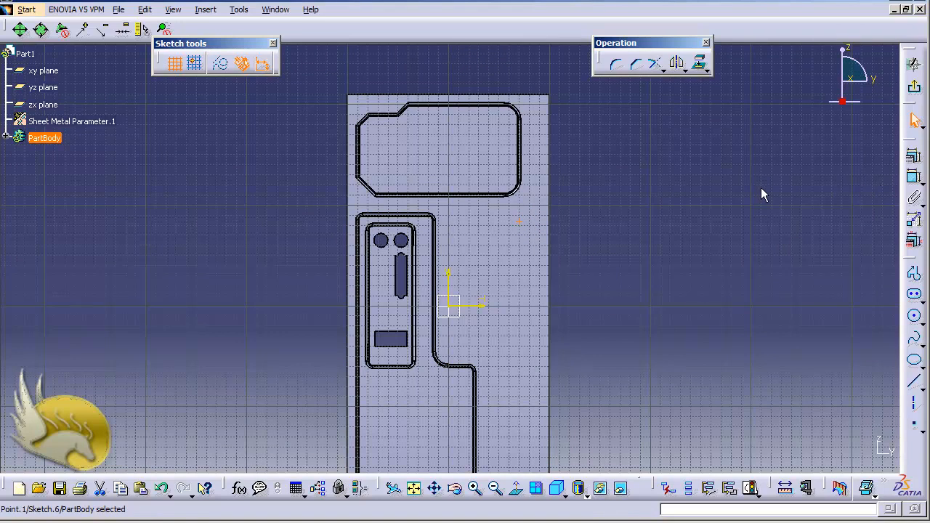
Dimension the sketch point's vertical distance from the horizontal axis and set it to 80 mm
{"action": "left_click", "coordinate": [914, 178]}
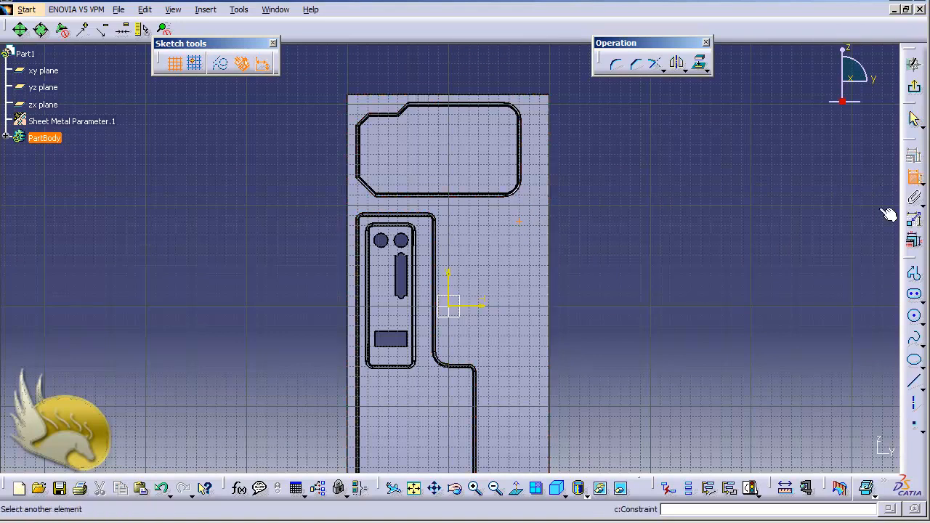
{"action": "left_click", "coordinate": [491, 307]}
{"action": "left_click", "coordinate": [602, 286]}
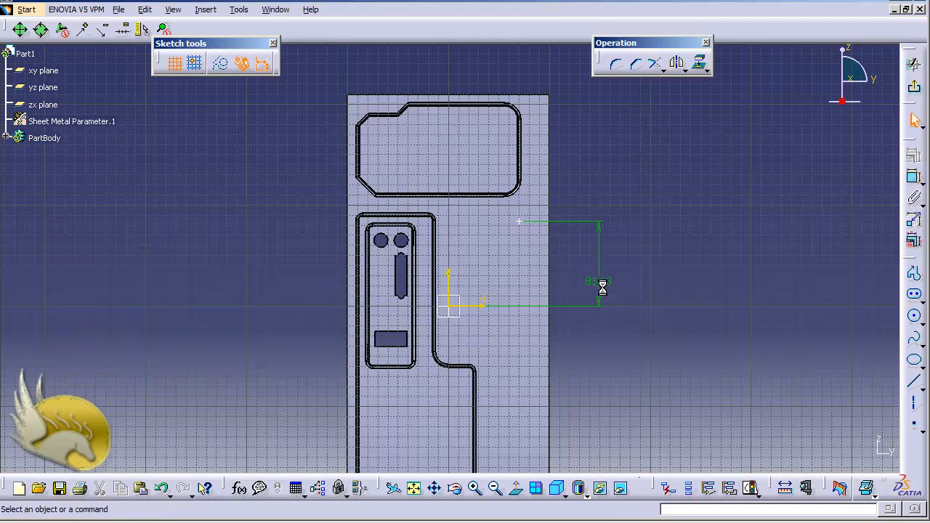
{"action": "double_click", "coordinate": [599, 283]}
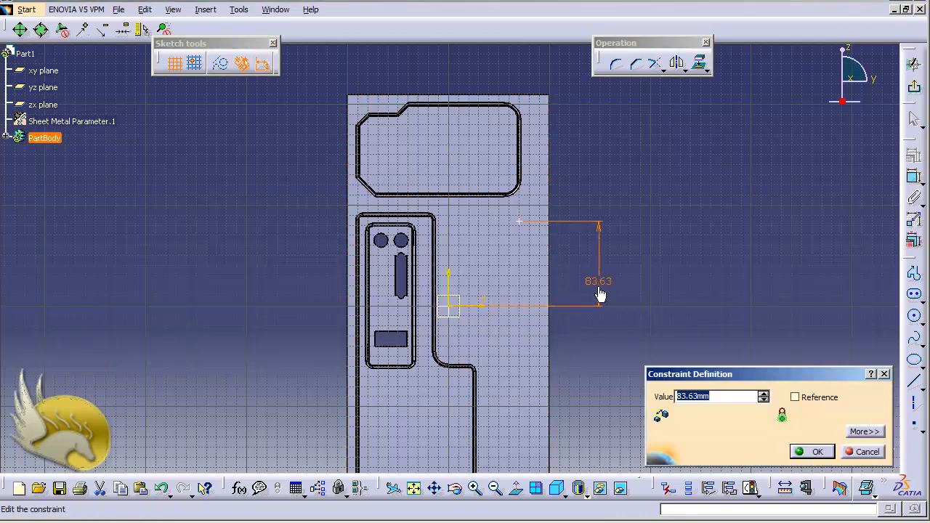
{"action": "type", "text": "80"}
{"action": "key", "text": "Return"}
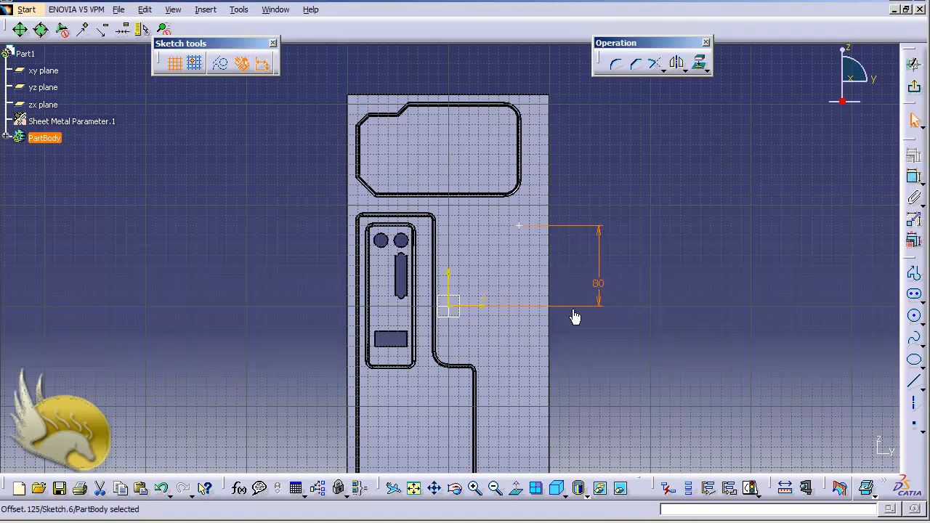
Constrain the sketch point 80 mm horizontally from the vertical axis and exit the sketch
{"action": "left_click", "coordinate": [914, 176]}
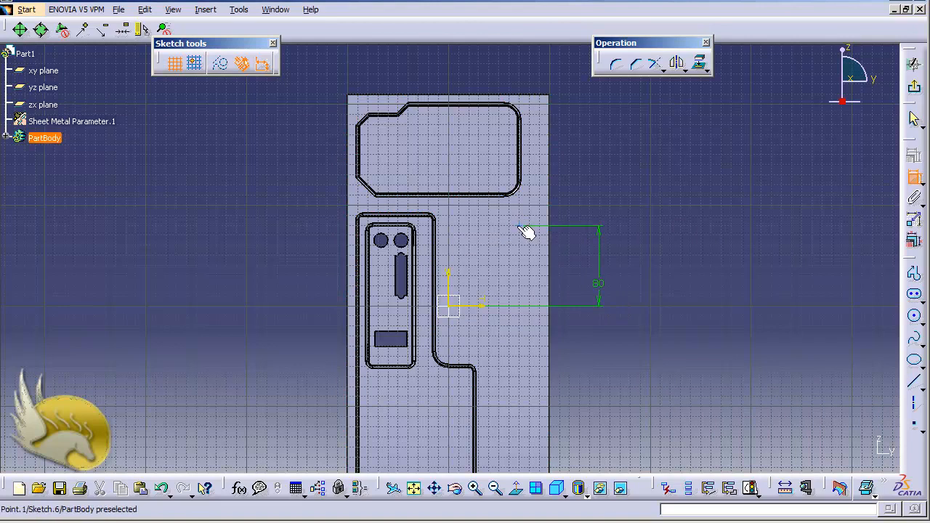
{"action": "left_click", "coordinate": [521, 227]}
{"action": "left_click", "coordinate": [456, 278]}
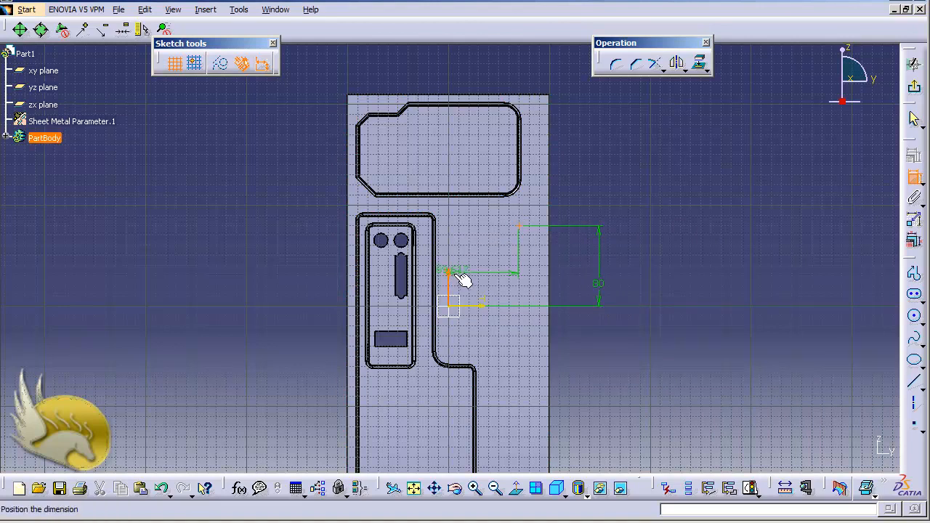
{"action": "left_click", "coordinate": [497, 216]}
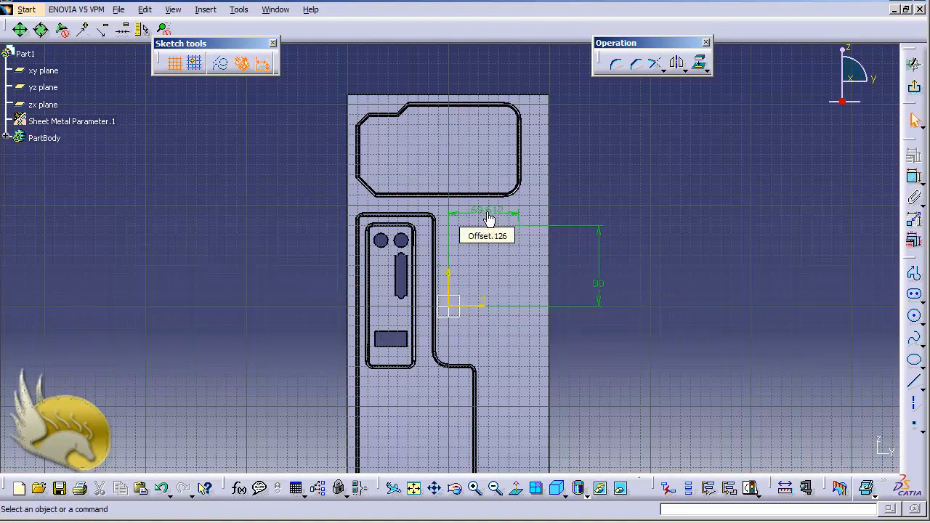
{"action": "double_click", "coordinate": [490, 213]}
{"action": "type", "text": "80"}
{"action": "key", "text": "Return"}
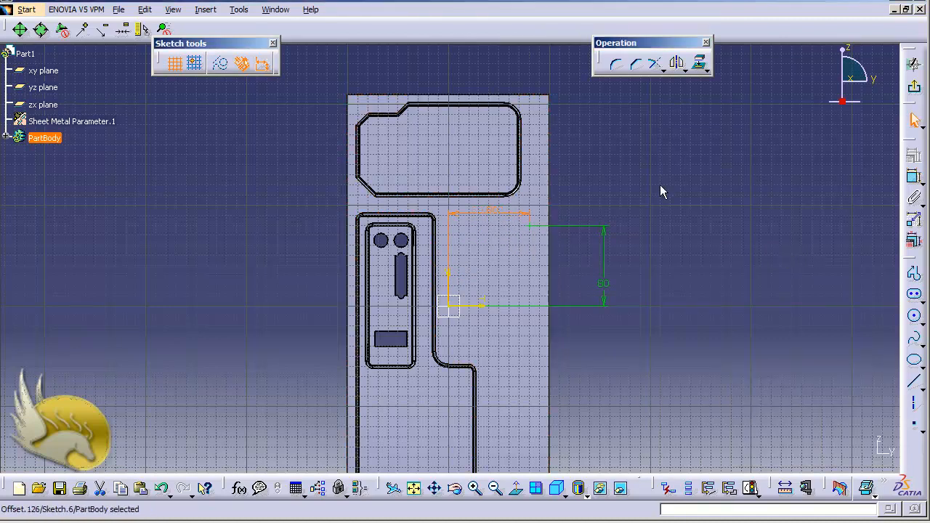
{"action": "left_click", "coordinate": [914, 120]}
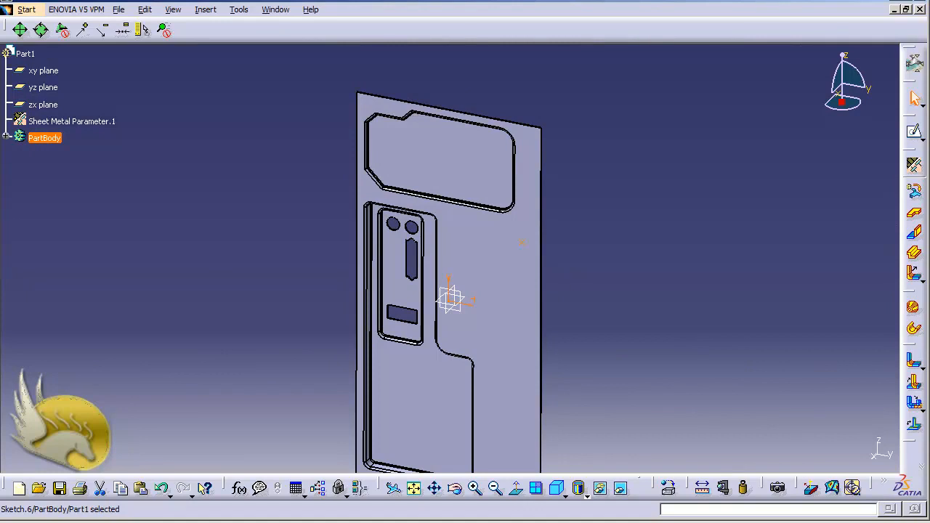
{"action": "left_click", "coordinate": [206, 10]}
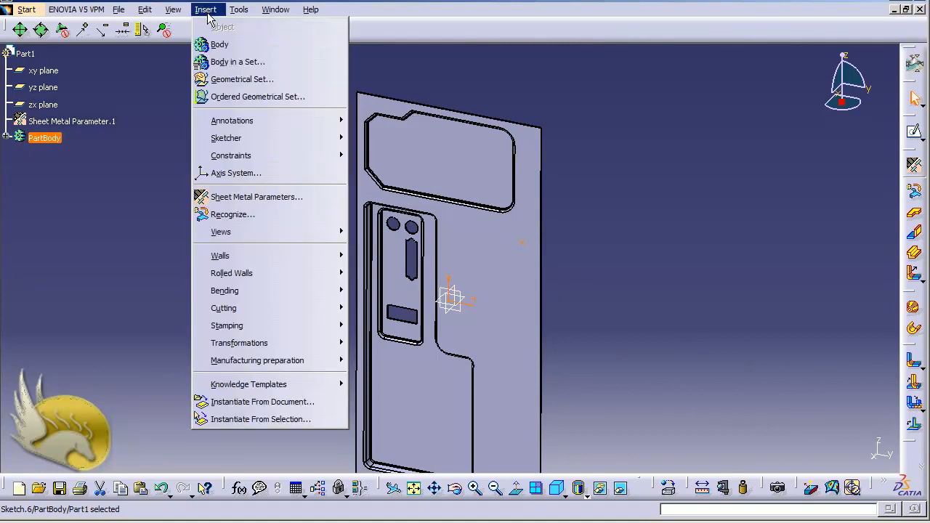
{"action": "mouse_move", "coordinate": [320, 310]}
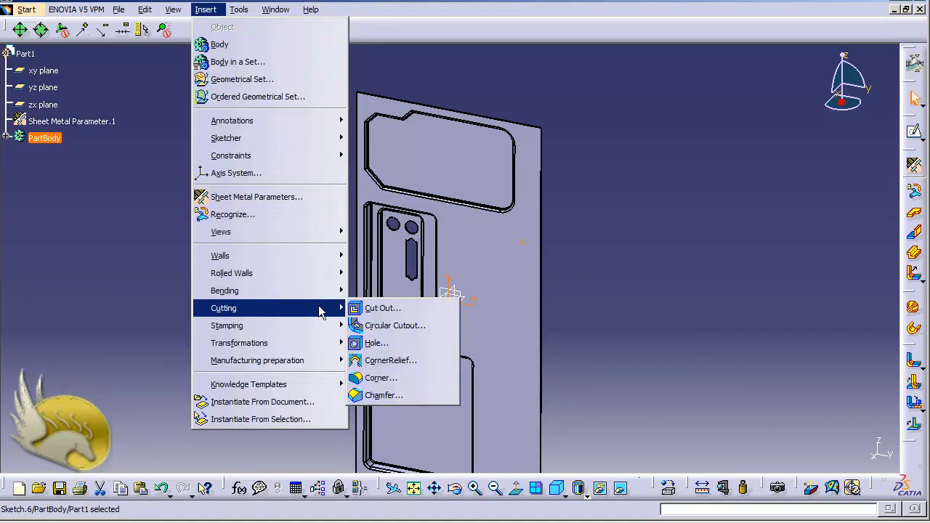
{"action": "left_click", "coordinate": [381, 344]}
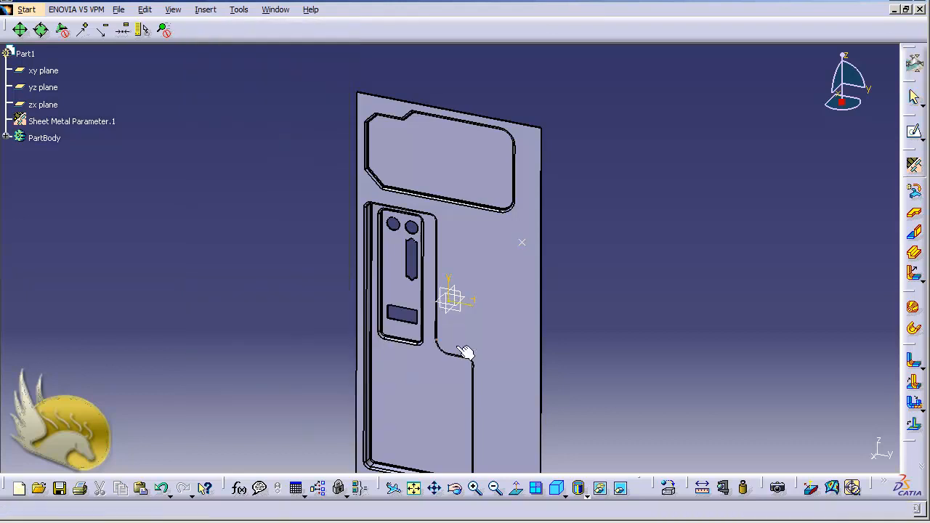
{"action": "left_click", "coordinate": [503, 295]}
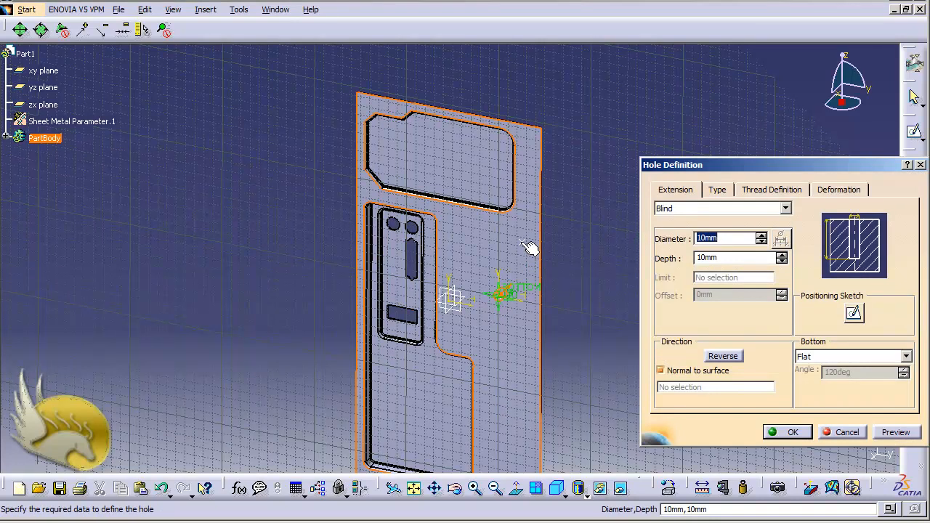
{"action": "left_click", "coordinate": [843, 432]}
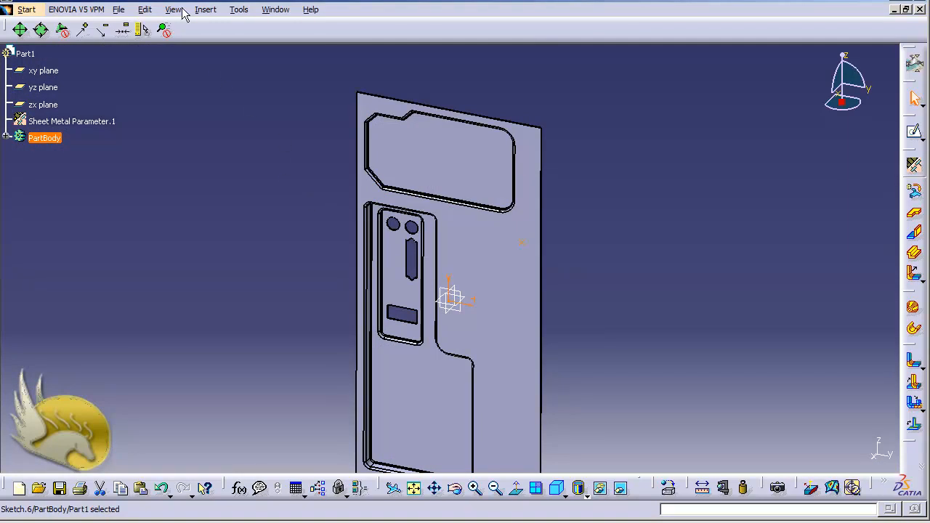
Cut a 6 mm diameter hole through the panel face at the sketched point, with the extension Up To Last
{"action": "left_click", "coordinate": [205, 11]}
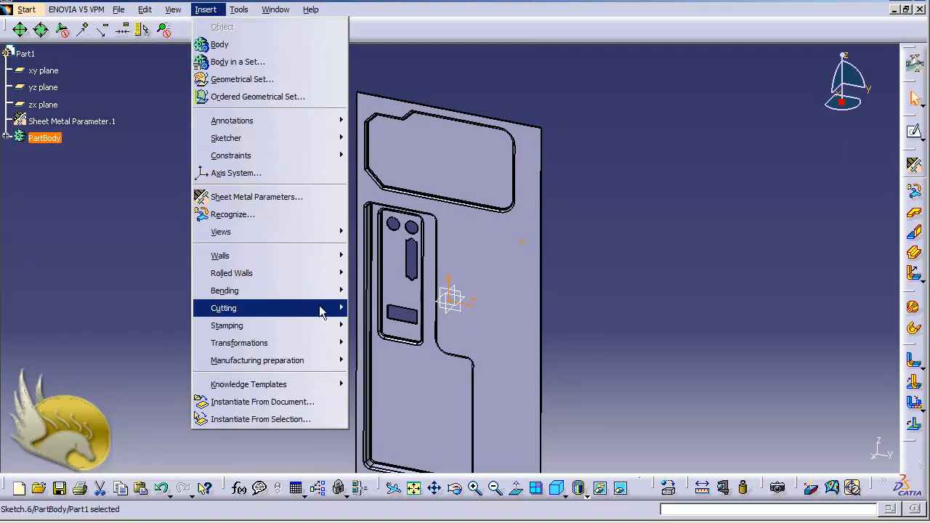
{"action": "mouse_move", "coordinate": [323, 309]}
{"action": "left_click", "coordinate": [393, 341]}
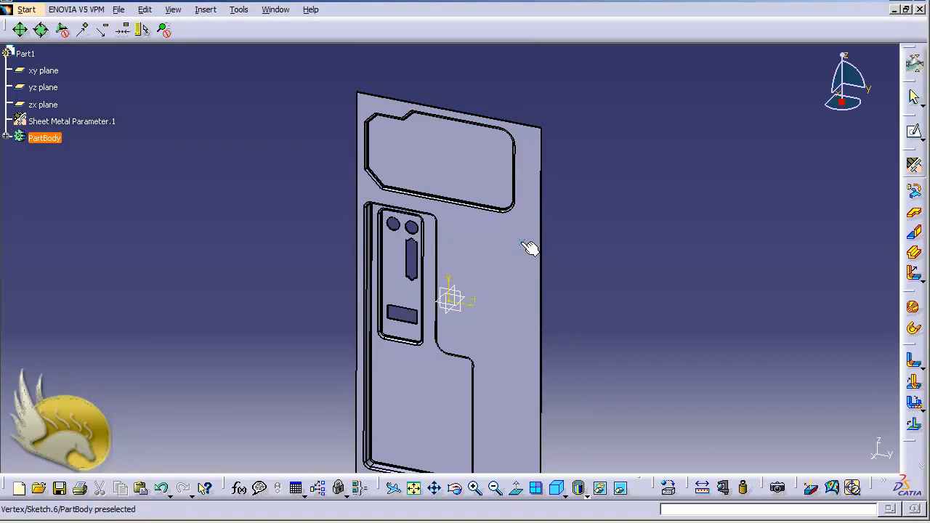
{"action": "left_click", "coordinate": [490, 285]}
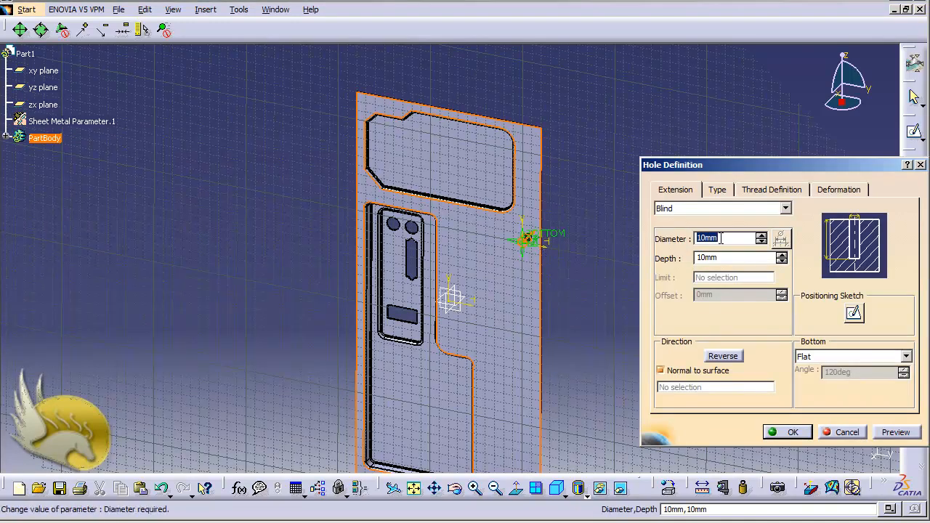
{"action": "type", "text": "6"}
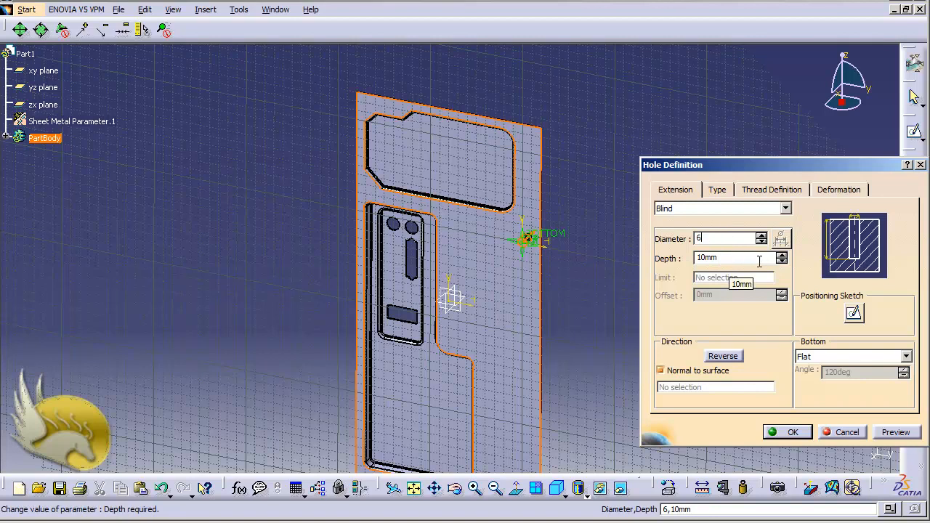
{"action": "left_click", "coordinate": [785, 210]}
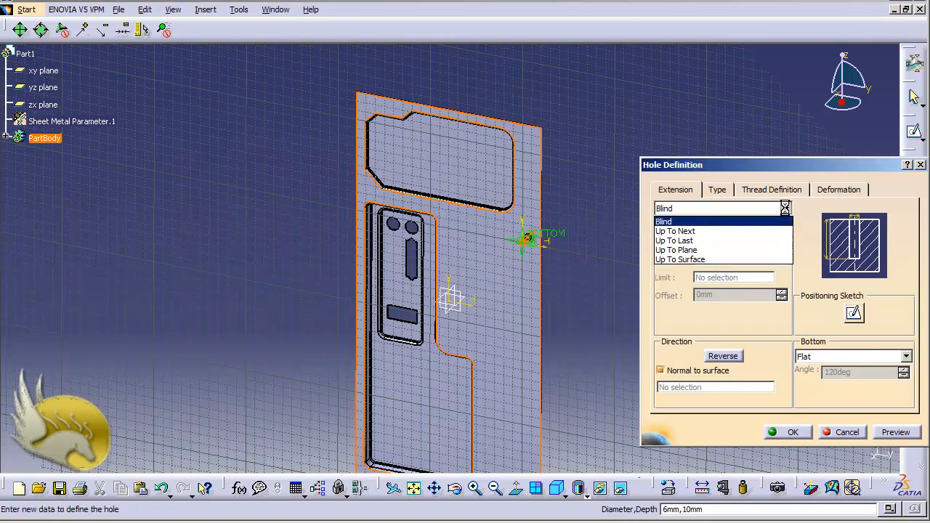
{"action": "left_click", "coordinate": [741, 241]}
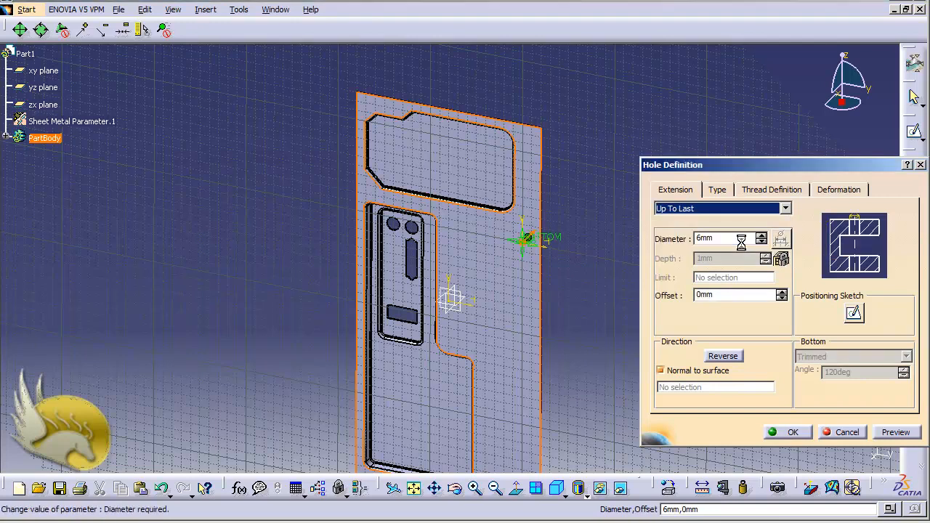
{"action": "left_click", "coordinate": [799, 432]}
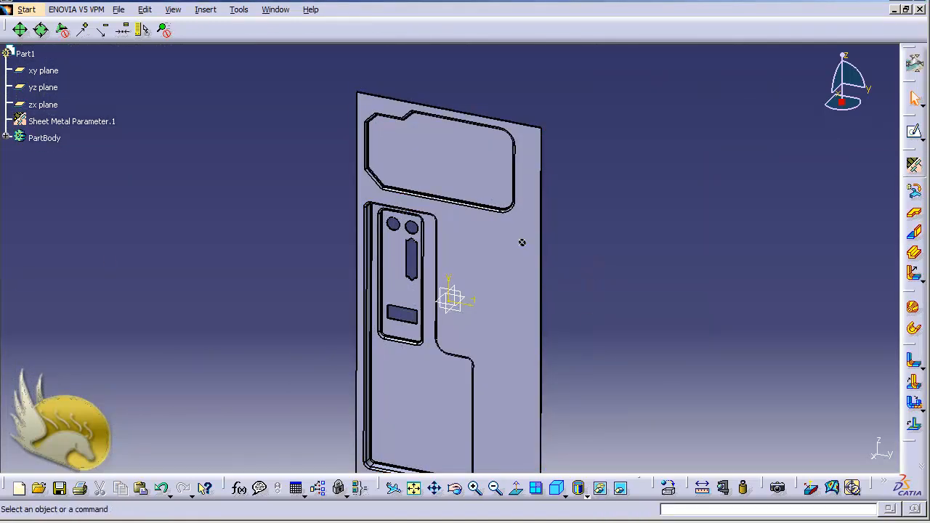
Expand PartBody and hide Sketch.6, which holds the hole's positioning point
{"action": "left_click", "coordinate": [6, 137]}
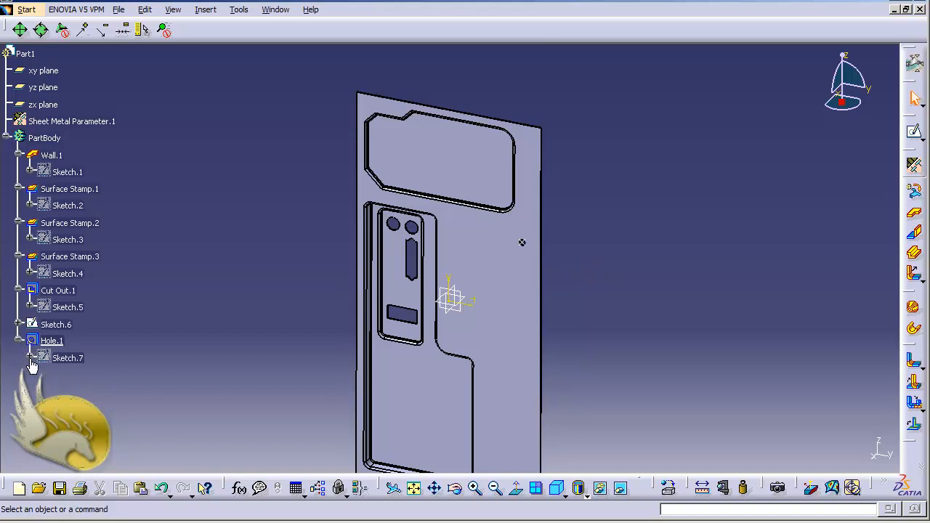
{"action": "right_click", "coordinate": [49, 327]}
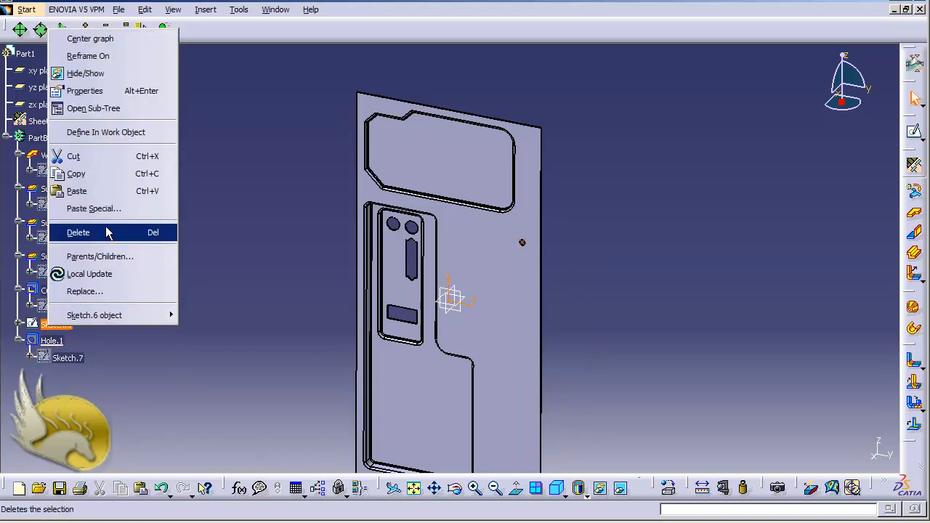
{"action": "left_click", "coordinate": [98, 74]}
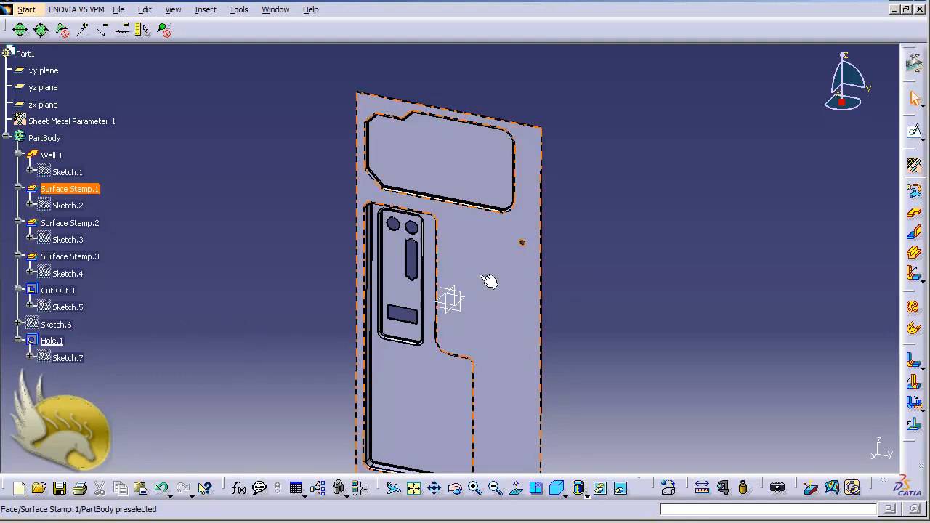
Start a rectangular pattern of Hole.1 with 8 instances spaced 12 mm apart in the first direction
{"action": "left_click", "coordinate": [206, 9]}
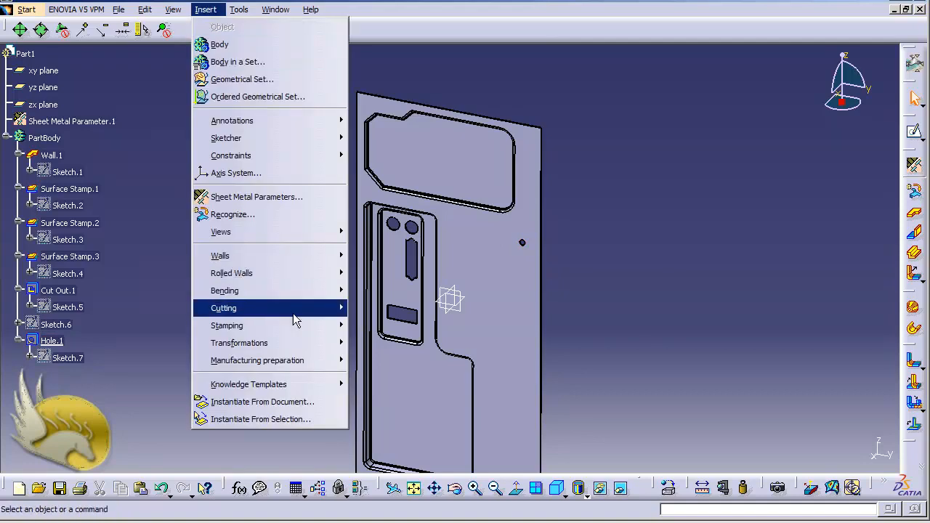
{"action": "mouse_move", "coordinate": [327, 344]}
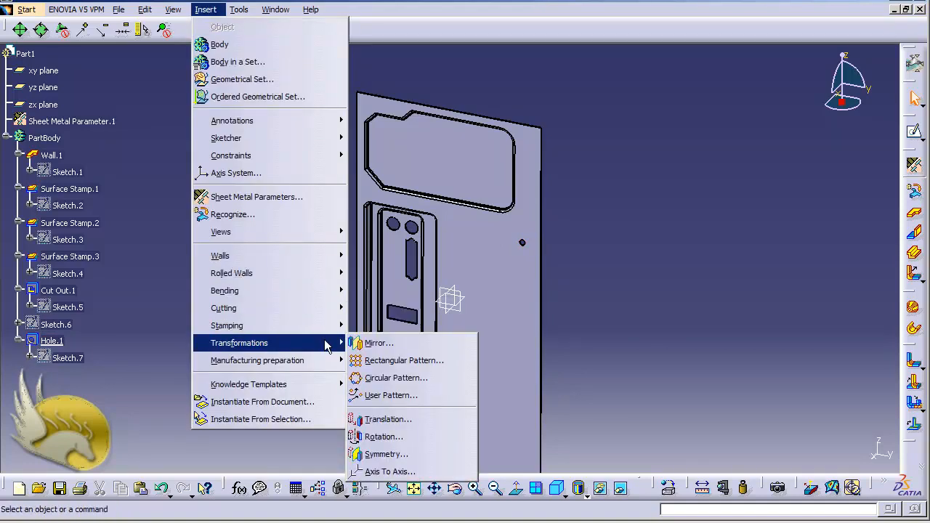
{"action": "left_click", "coordinate": [383, 361]}
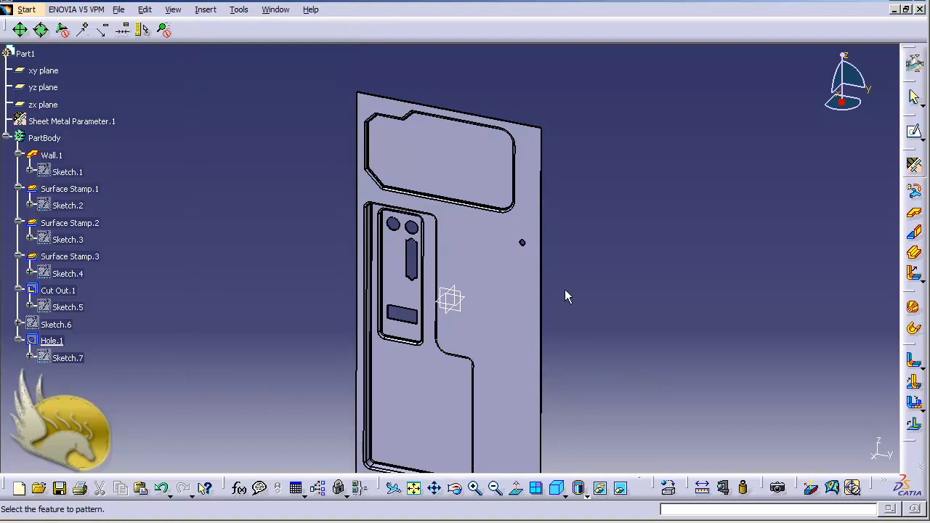
{"action": "left_click", "coordinate": [65, 341]}
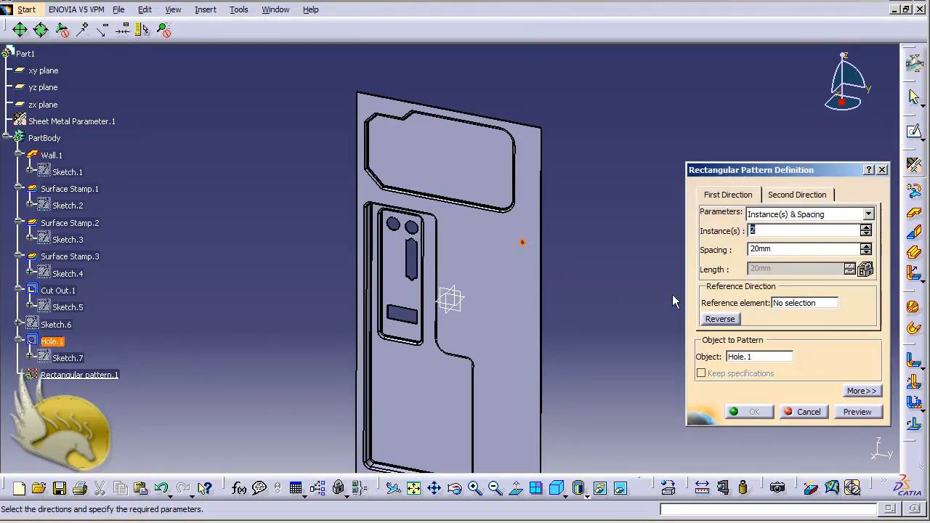
{"action": "left_click", "coordinate": [752, 231]}
{"action": "type", "text": "8"}
{"action": "left_click", "coordinate": [771, 249]}
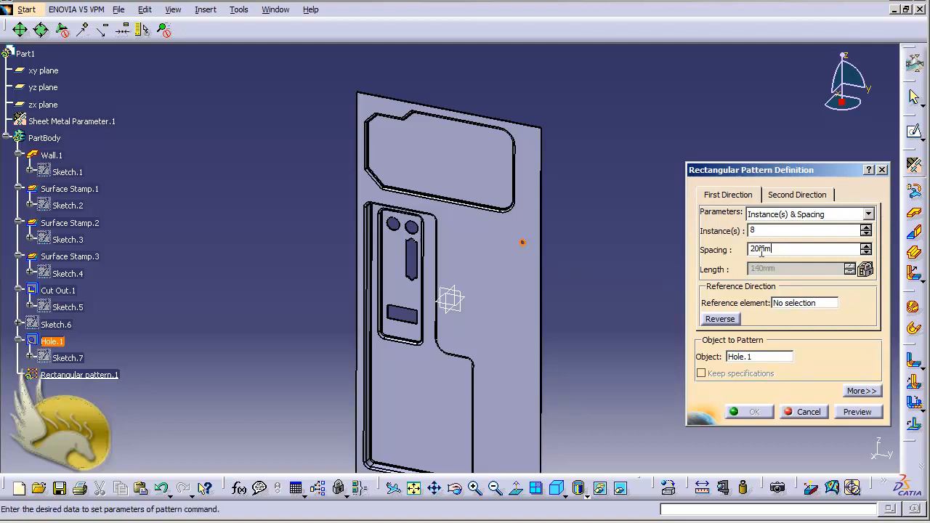
{"action": "left_click_drag", "start_coordinate": [777, 252], "coordinate": [738, 251]}
{"action": "type", "text": "12"}
Use the panel's upper edge as the first direction reference, with the row running inward across the panel
{"action": "left_click", "coordinate": [804, 309]}
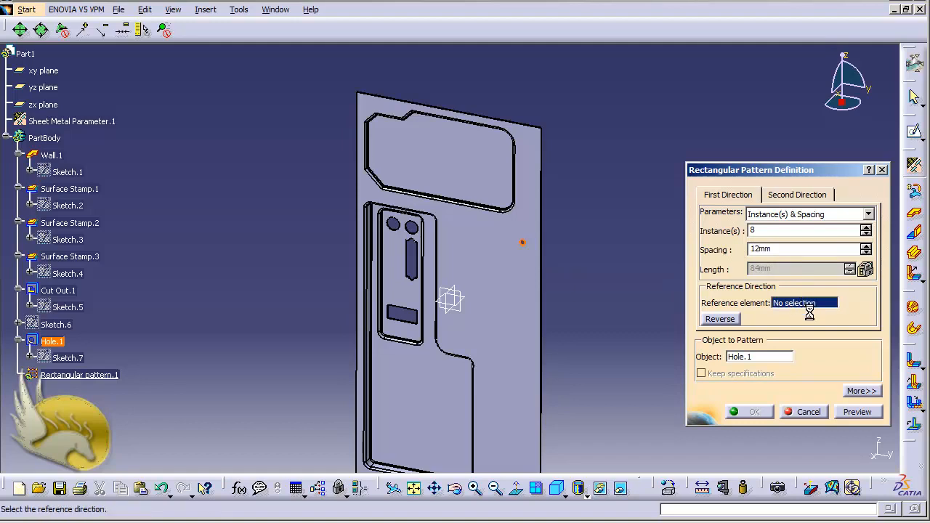
{"action": "left_click", "coordinate": [498, 121]}
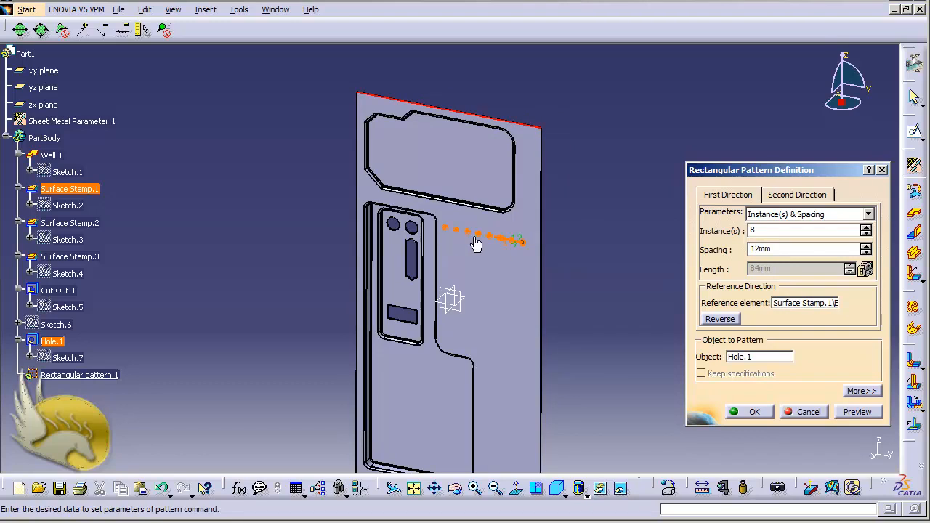
{"action": "left_click", "coordinate": [519, 244]}
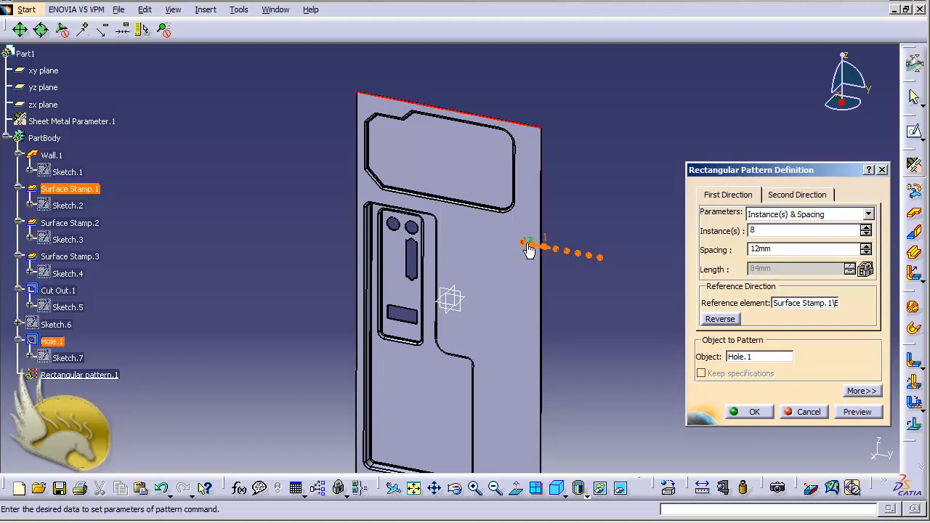
{"action": "left_click", "coordinate": [527, 245]}
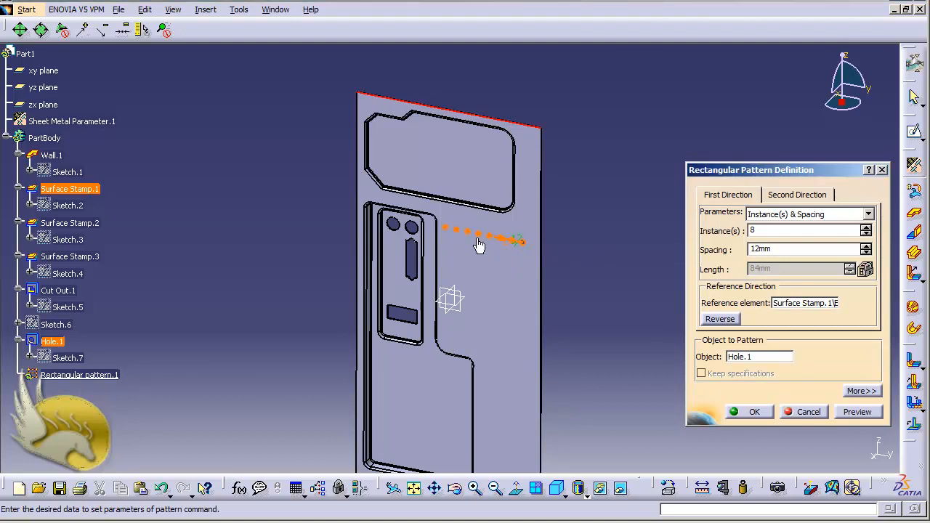
Set the pattern's second direction to 12 instances with 10 mm spacing
{"action": "left_click", "coordinate": [785, 195]}
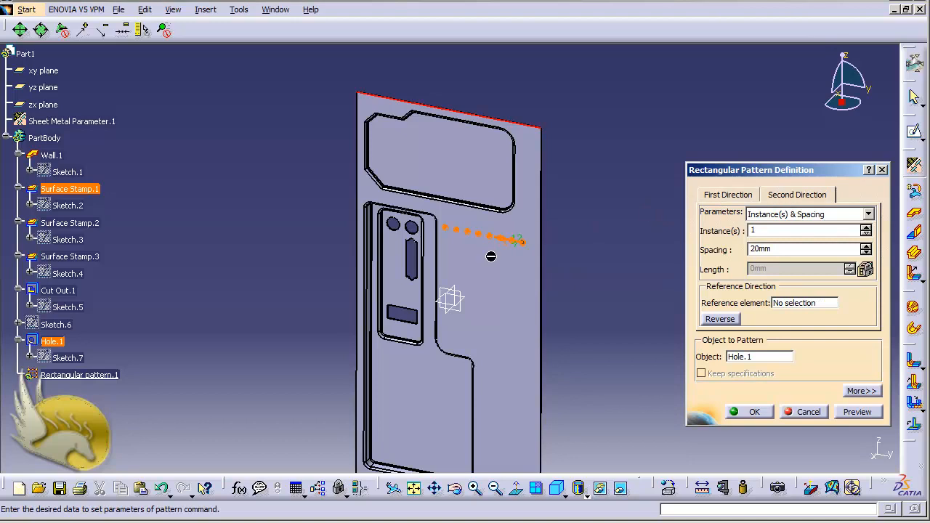
{"action": "left_click", "coordinate": [755, 231]}
{"action": "type", "text": "2"}
{"action": "left_click", "coordinate": [756, 250]}
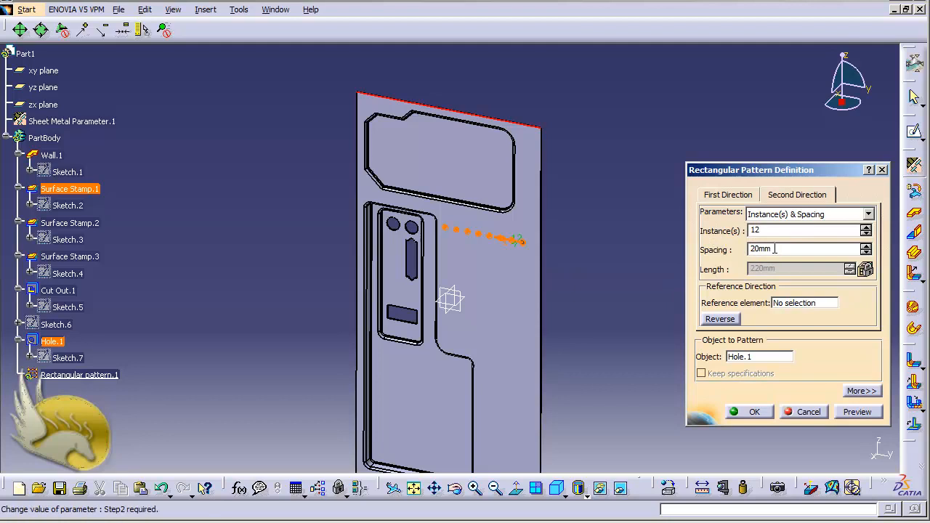
{"action": "double_click", "coordinate": [772, 249]}
{"action": "type", "text": "10"}
{"action": "left_click", "coordinate": [768, 232]}
Use the panel's vertical outer edge beside the hole as the second direction reference and create the hole pattern
{"action": "left_click", "coordinate": [778, 302]}
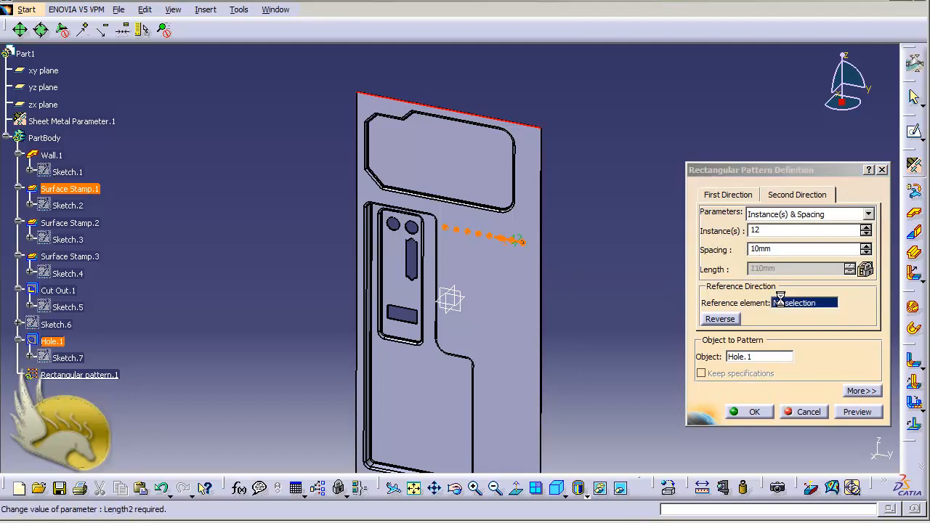
{"action": "left_click", "coordinate": [549, 273]}
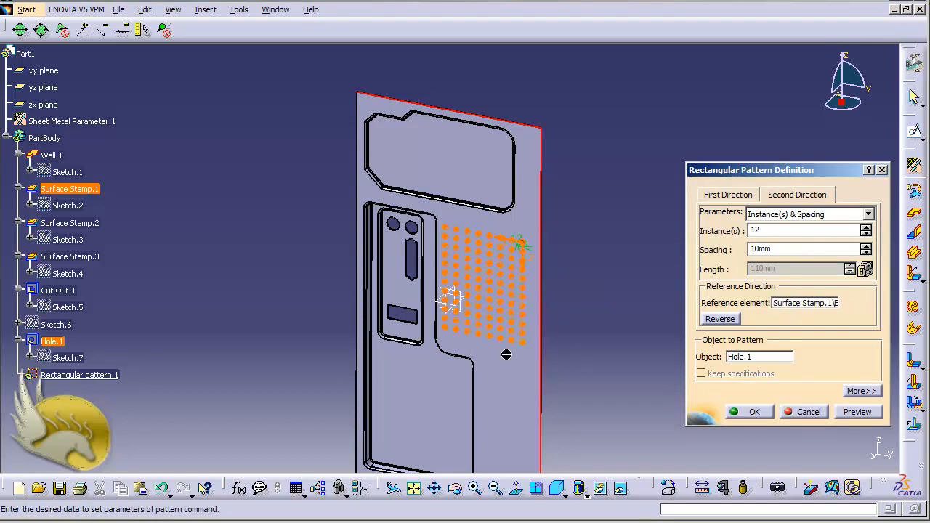
{"action": "left_click", "coordinate": [569, 323]}
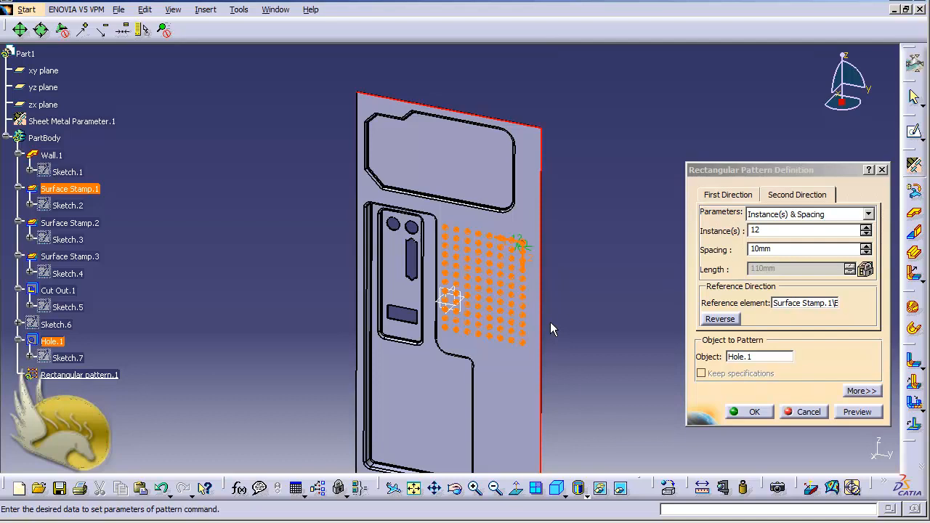
{"action": "scroll", "coordinate": [551, 322], "scroll_direction": "up", "scroll_amount": 5}
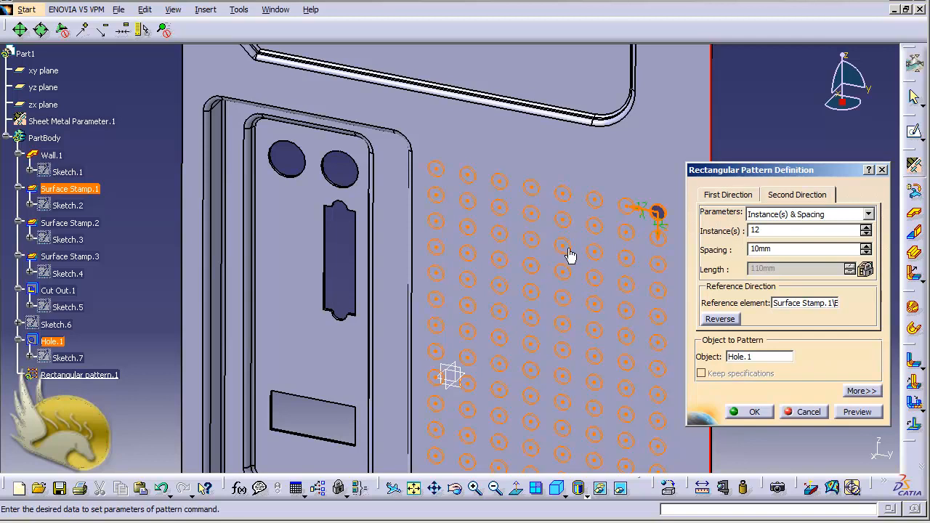
{"action": "left_click", "coordinate": [751, 411]}
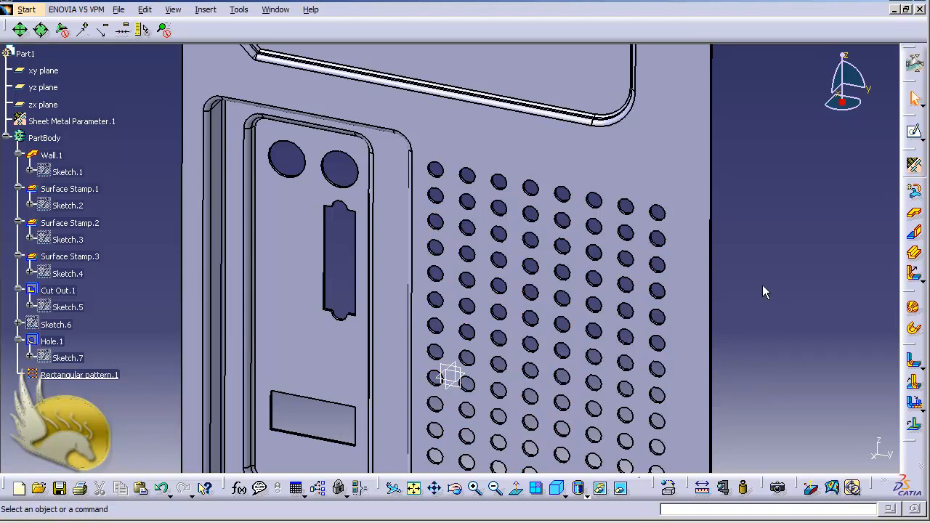
Open a new sketch on the panel's main flat face
{"action": "scroll", "coordinate": [760, 284], "scroll_direction": "down", "scroll_amount": 5, "text": "ctrl"}
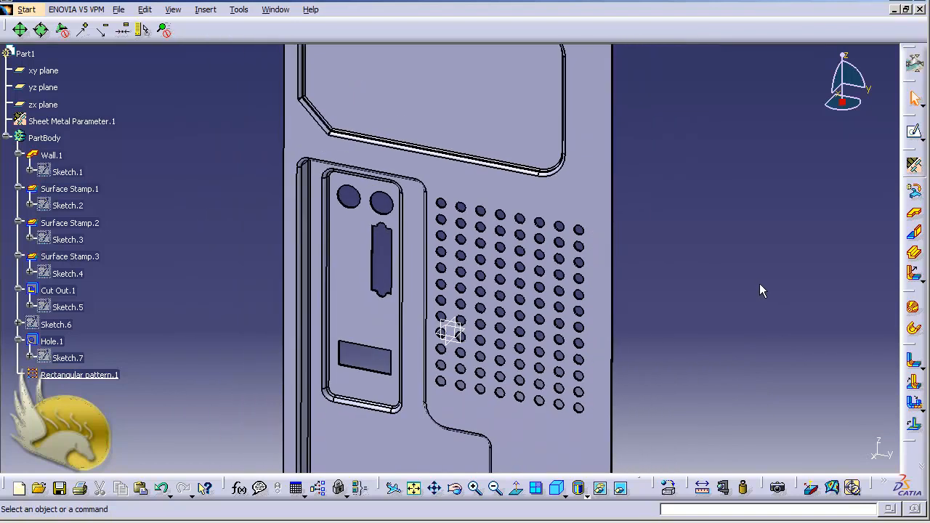
{"action": "scroll", "coordinate": [760, 283], "scroll_direction": "up", "scroll_amount": 2}
{"action": "scroll", "coordinate": [759, 283], "scroll_direction": "down", "scroll_amount": 5}
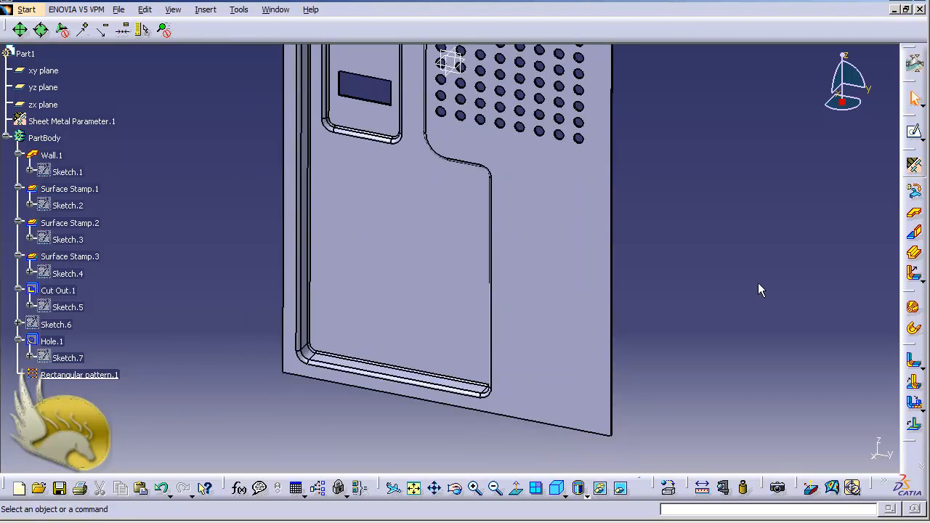
{"action": "left_click", "coordinate": [571, 268]}
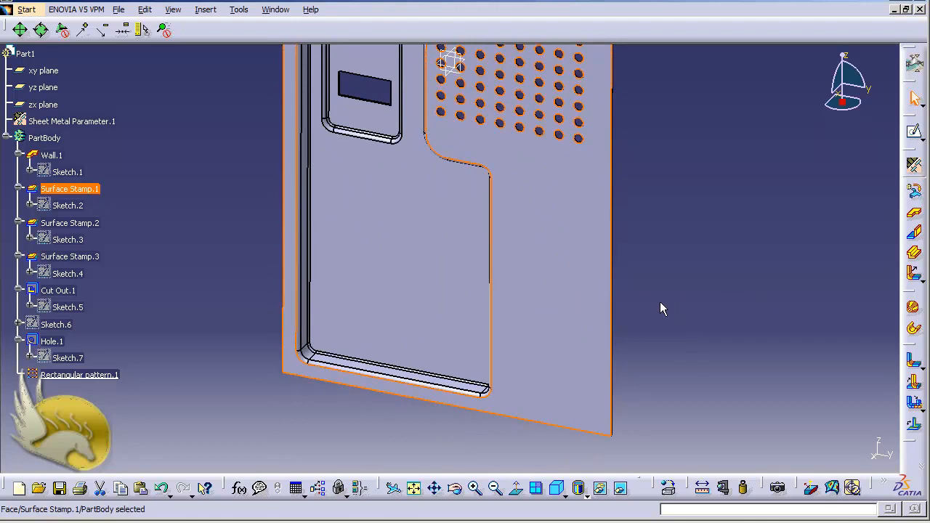
{"action": "left_click", "coordinate": [914, 136]}
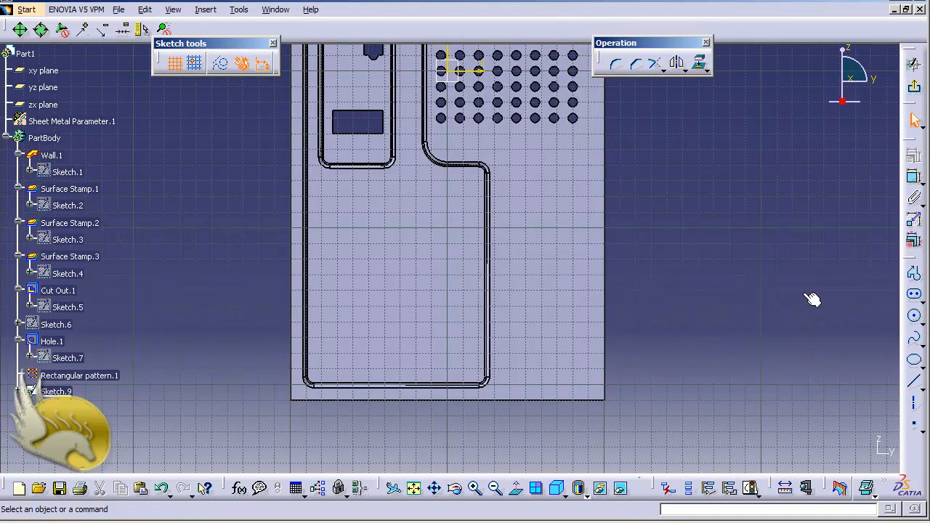
Sketch a vertical elongated hole of about 5.6 mm radius below the hole pattern, near the panel's vertical outer edge
{"action": "left_click", "coordinate": [218, 10]}
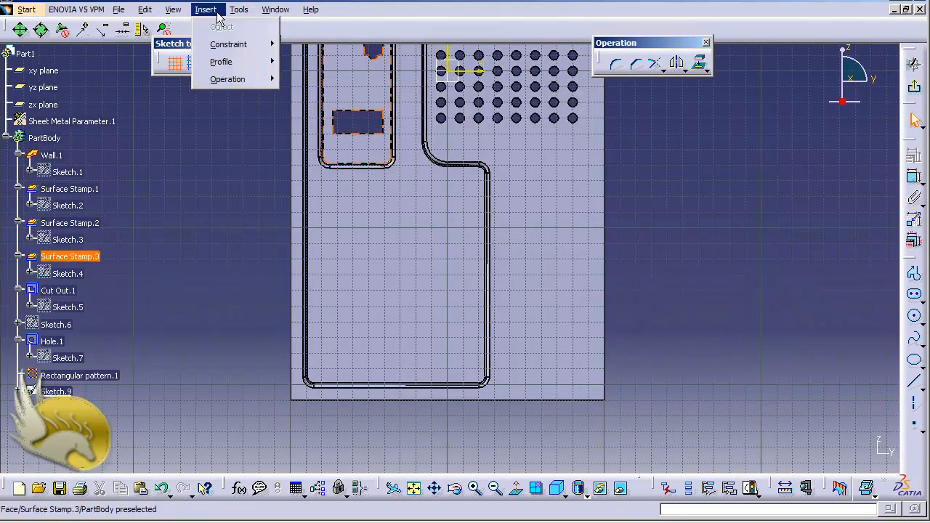
{"action": "mouse_move", "coordinate": [236, 64]}
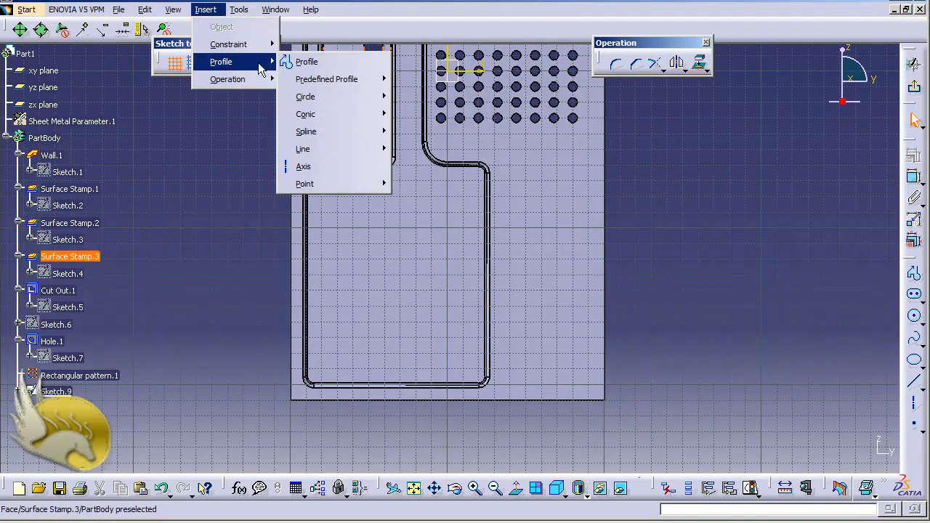
{"action": "mouse_move", "coordinate": [346, 99]}
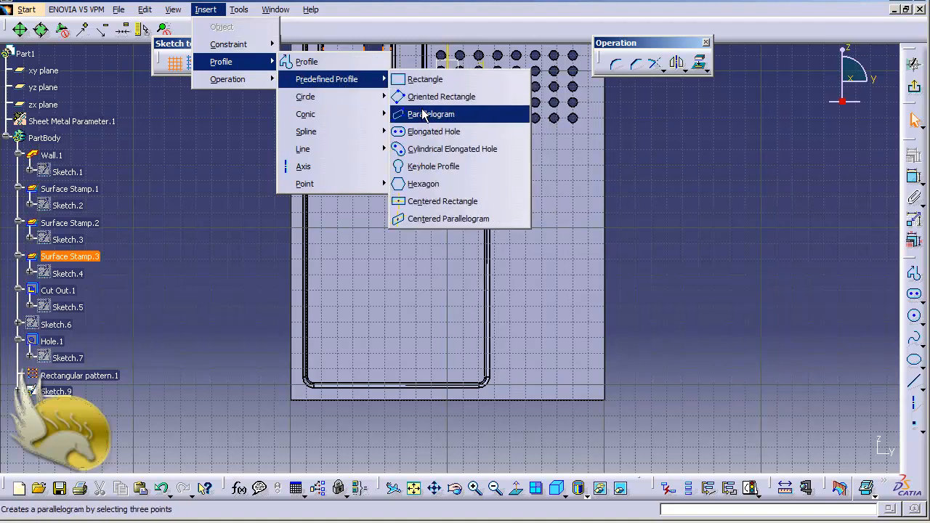
{"action": "left_click", "coordinate": [435, 133]}
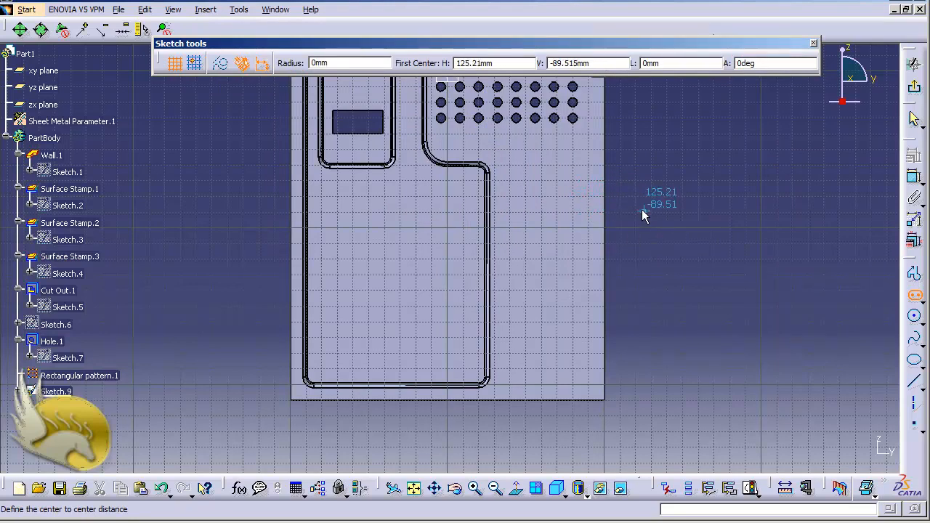
{"action": "left_click", "coordinate": [579, 187]}
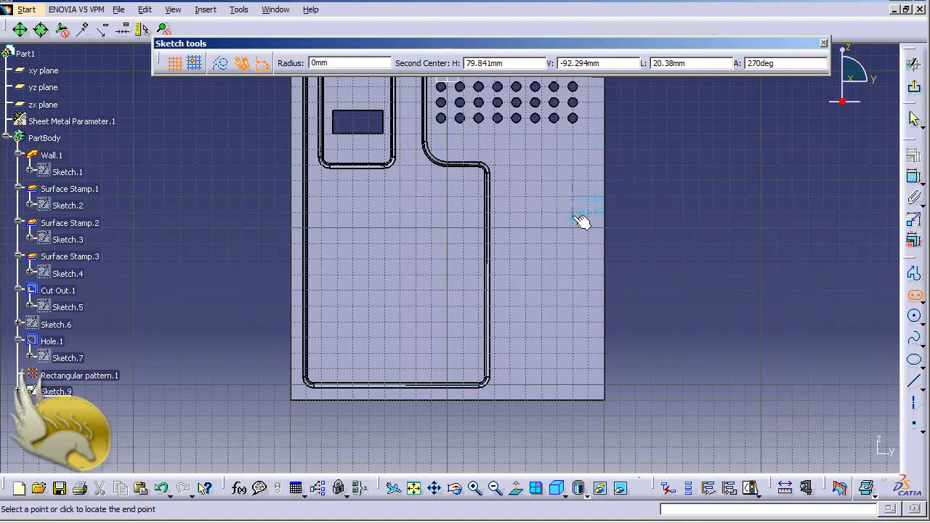
{"action": "left_click", "coordinate": [574, 212]}
{"action": "left_click", "coordinate": [583, 201]}
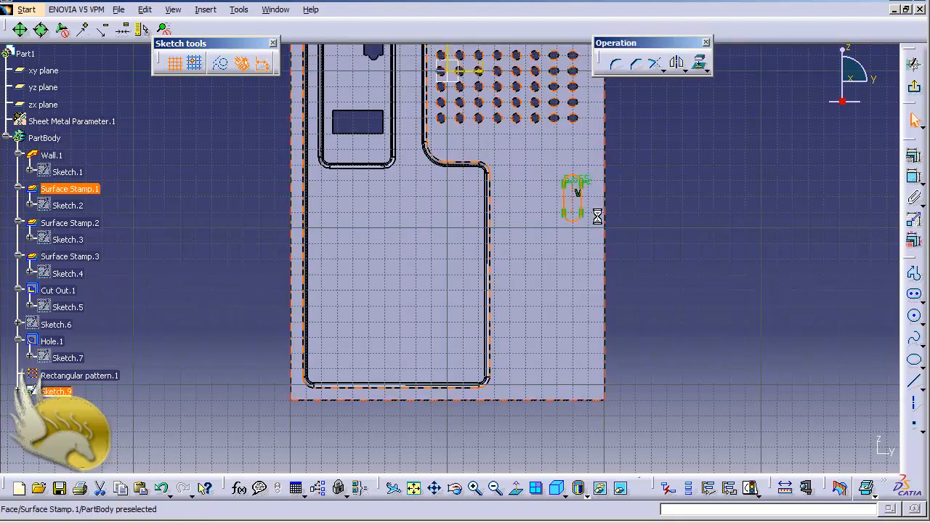
Delete the automatic offset constraint from the elongated hole
{"action": "scroll", "coordinate": [697, 229], "scroll_direction": "up", "scroll_amount": 4, "text": "ctrl"}
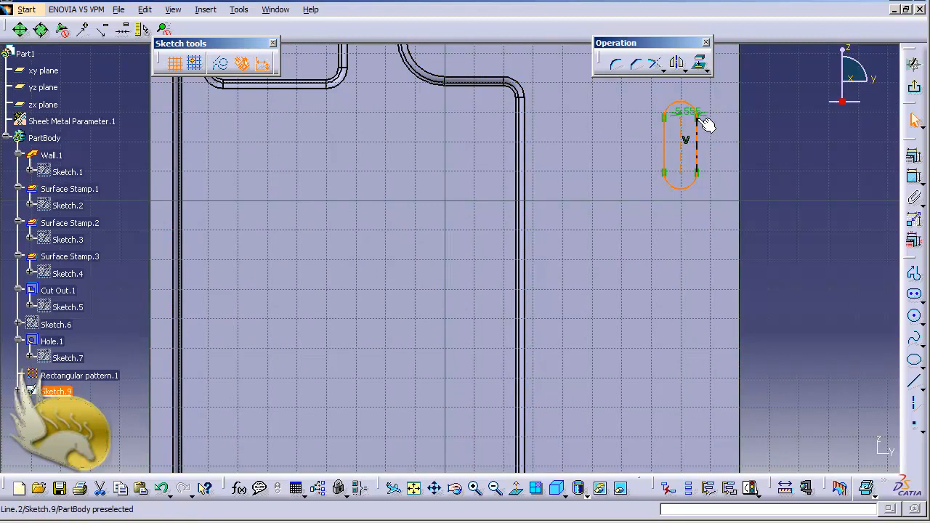
{"action": "left_click", "coordinate": [689, 116]}
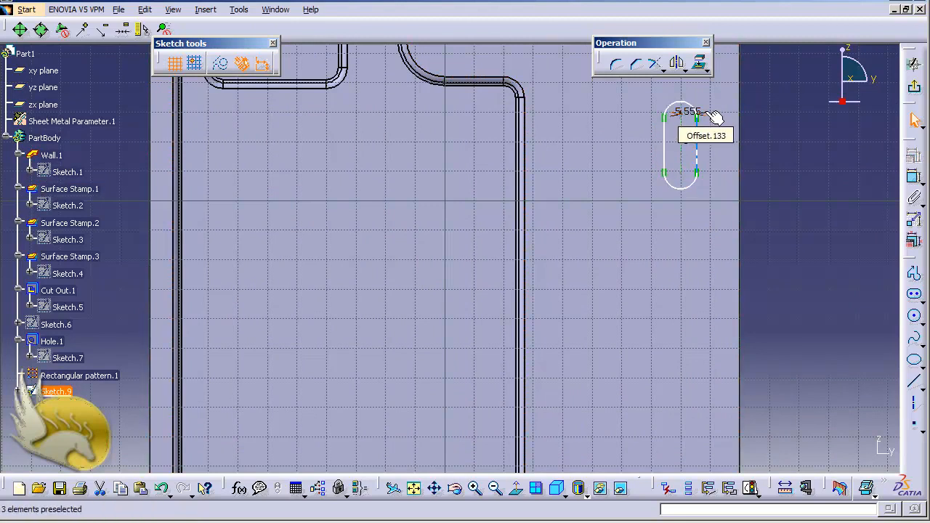
{"action": "left_click", "coordinate": [710, 116]}
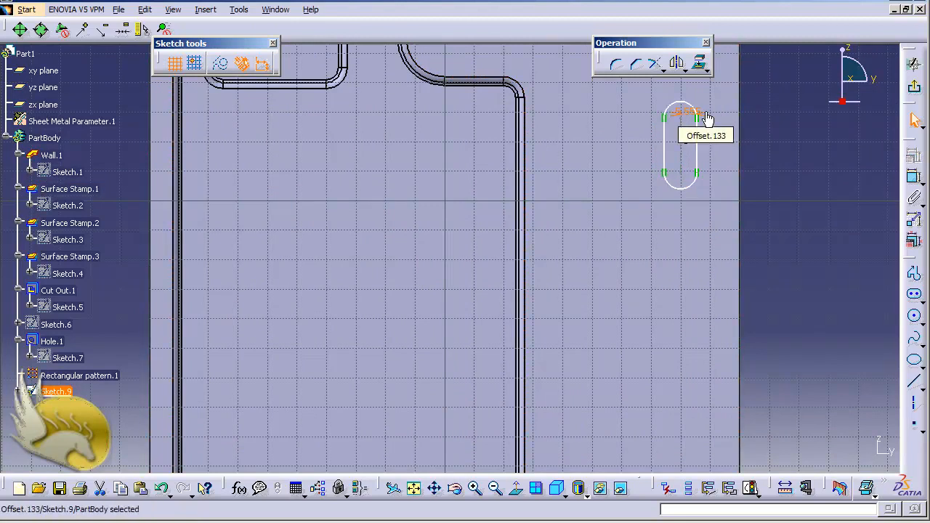
{"action": "key", "text": "Delete"}
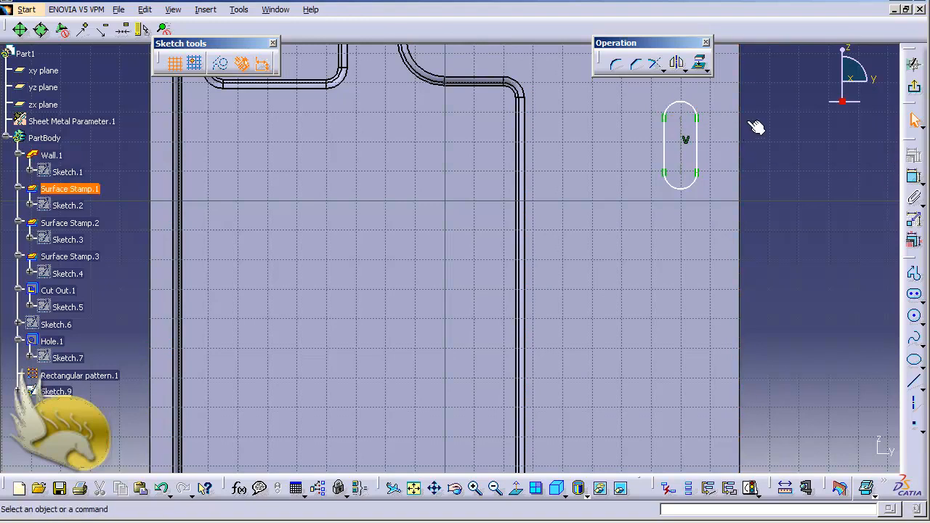
Add a radius constraint to the elongated hole's upper arc and set it to 3 mm
{"action": "left_click", "coordinate": [913, 177]}
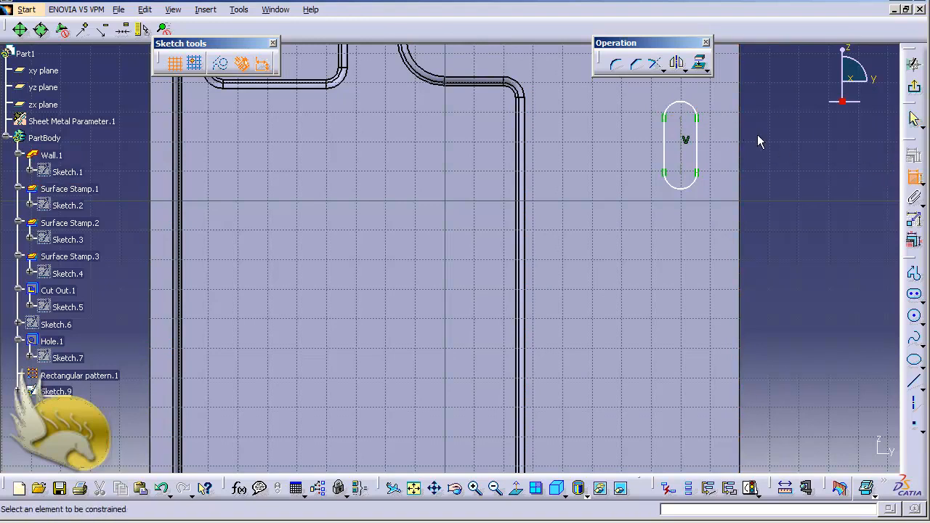
{"action": "left_click", "coordinate": [699, 107]}
{"action": "left_click", "coordinate": [709, 104]}
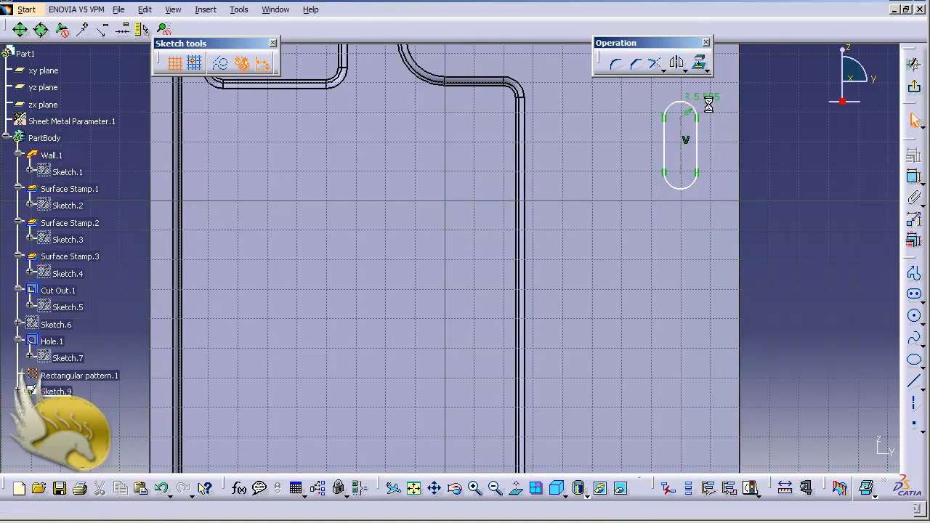
{"action": "double_click", "coordinate": [703, 98]}
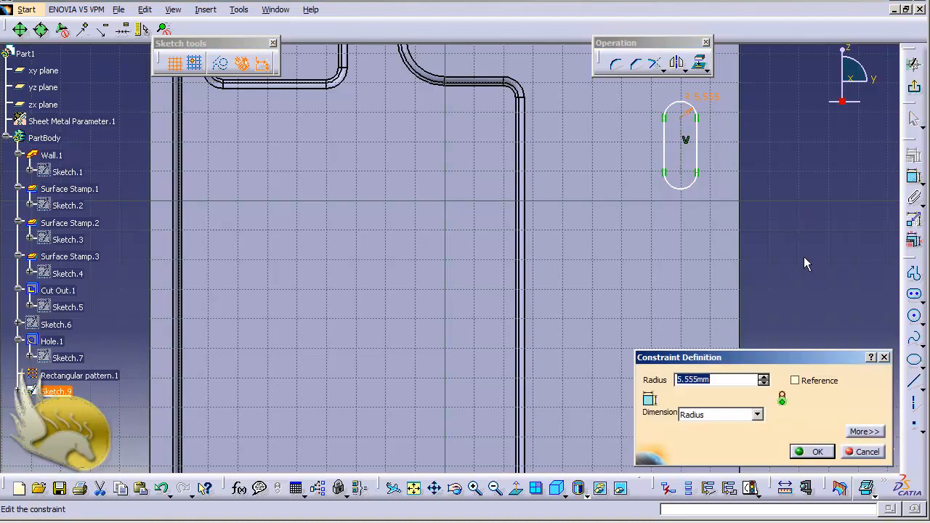
{"action": "type", "text": "3"}
{"action": "left_click", "coordinate": [813, 451]}
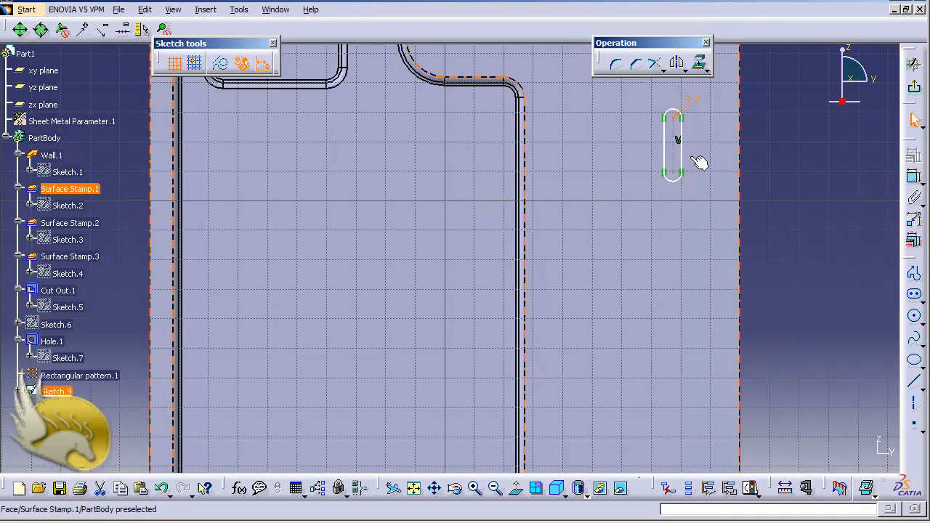
Dimension the elongated hole's length between its arc centres and set it to 15 mm
{"action": "left_click", "coordinate": [675, 149]}
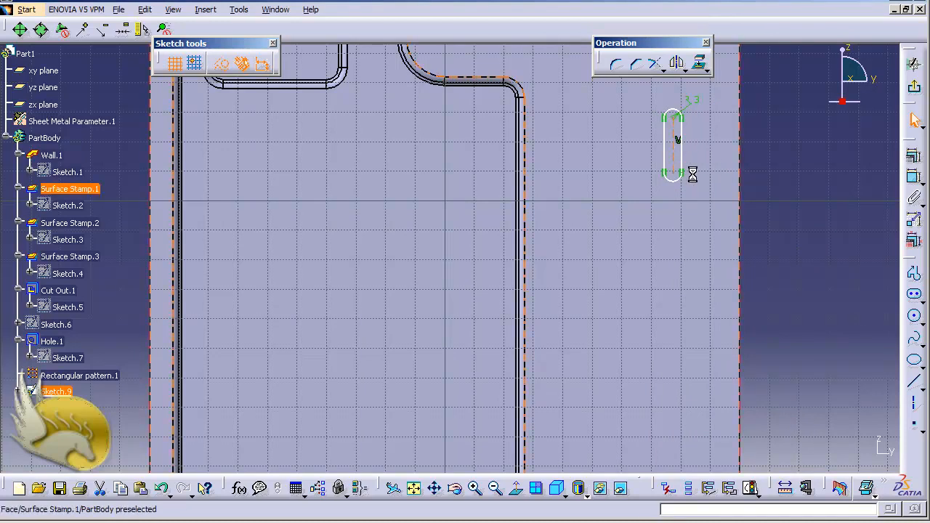
{"action": "left_click", "coordinate": [914, 176]}
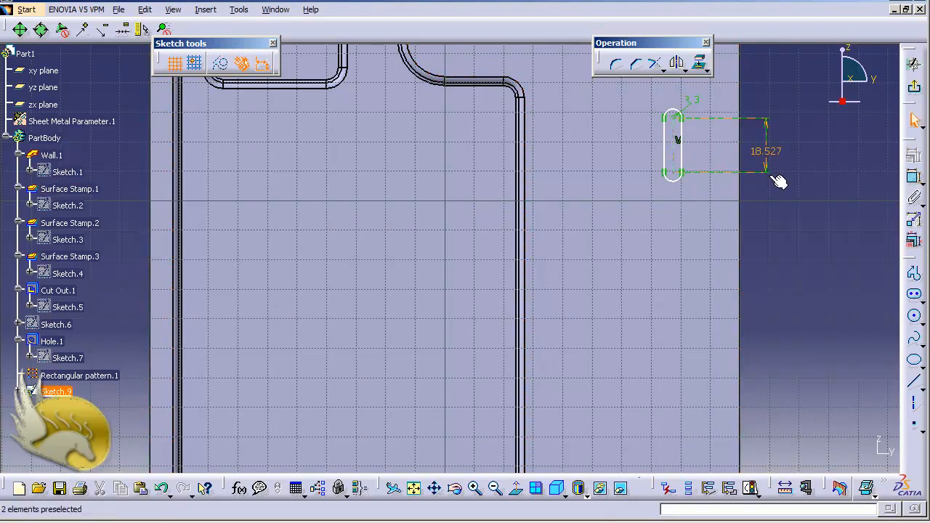
{"action": "left_click", "coordinate": [768, 160]}
{"action": "double_click", "coordinate": [766, 152]}
{"action": "type", "text": "15"}
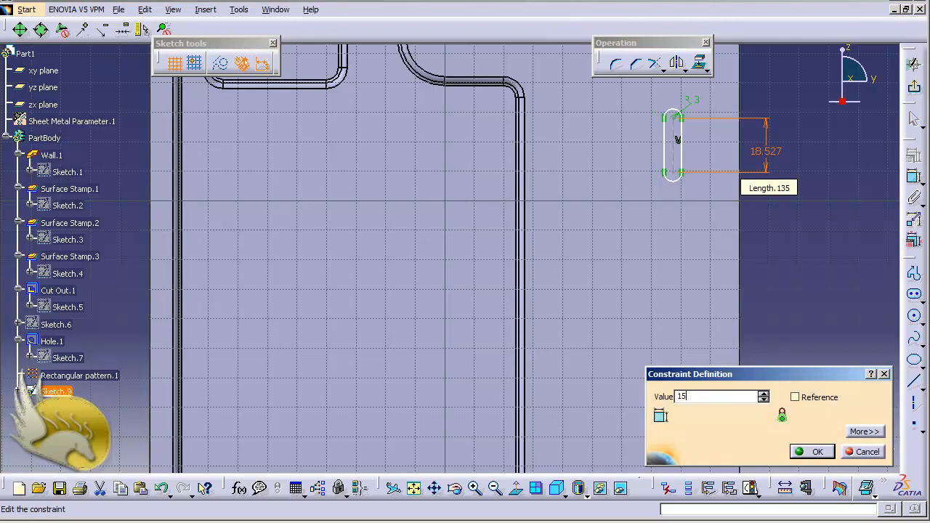
{"action": "key", "text": "Return"}
{"action": "left_click", "coordinate": [771, 218]}
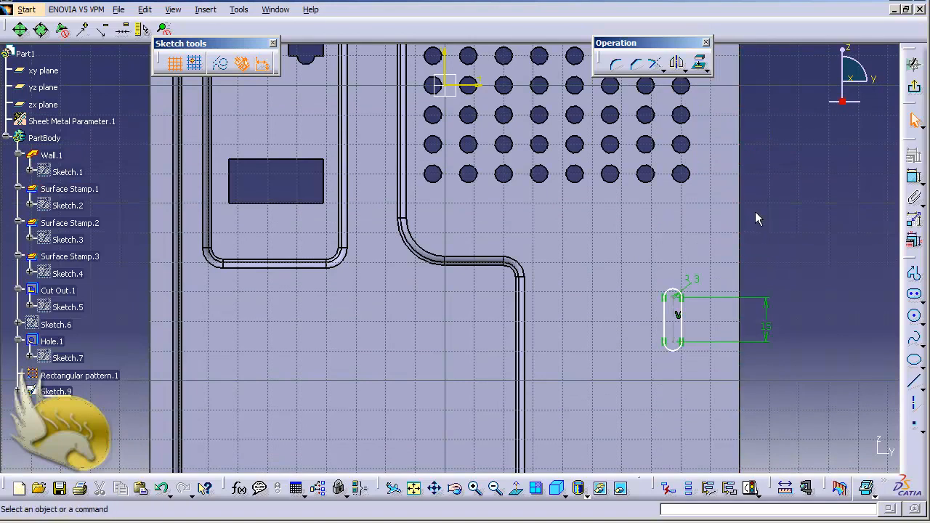
Constrain the horizontal distance from the sketch's vertical axis to the elongated hole's centreline and set it to 85 mm
{"action": "left_click", "coordinate": [682, 309]}
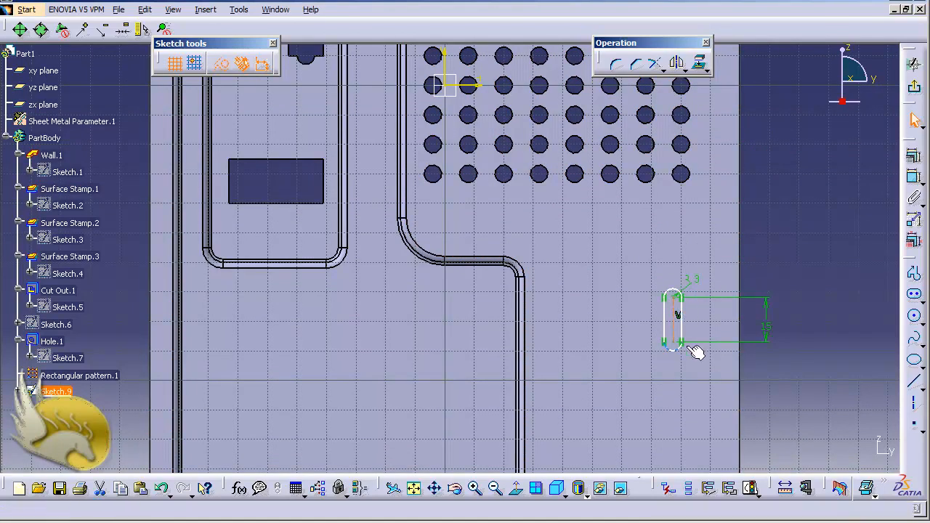
{"action": "left_click", "coordinate": [449, 70], "text": "ctrl"}
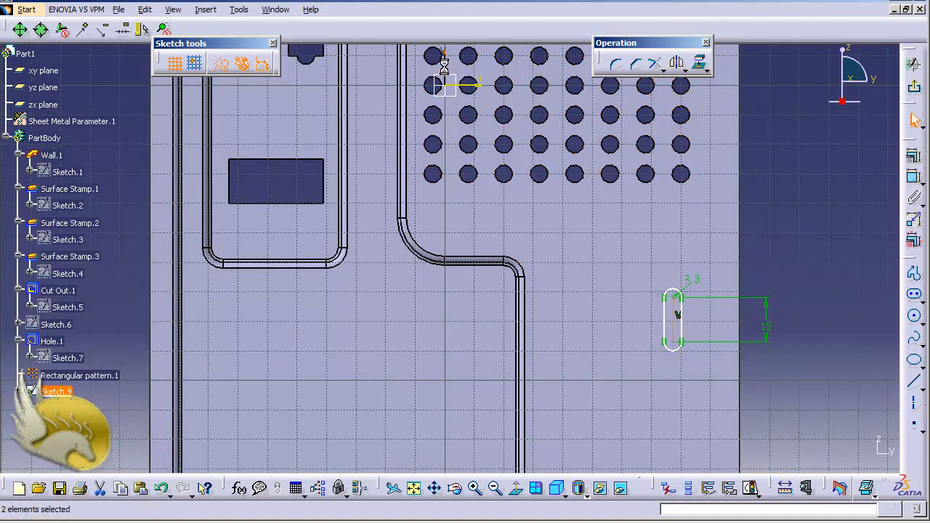
{"action": "left_click", "coordinate": [915, 177]}
{"action": "left_click", "coordinate": [617, 343]}
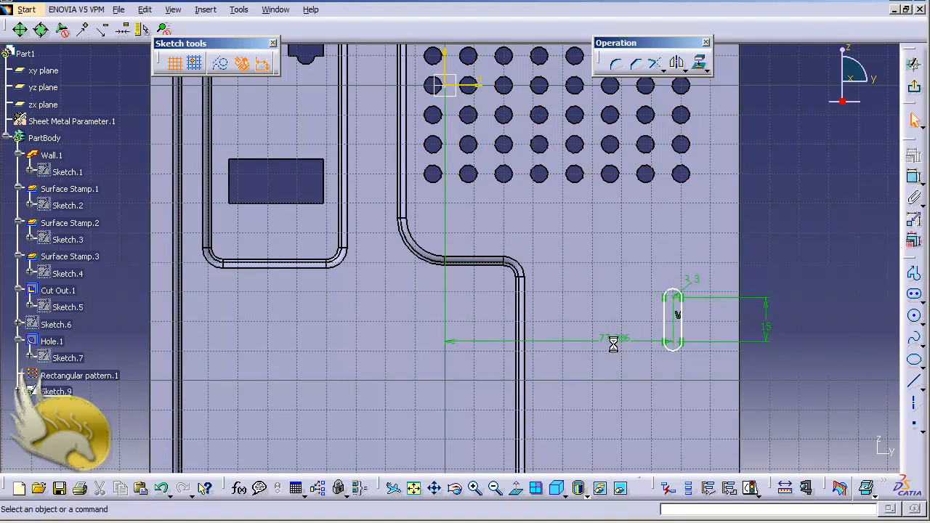
{"action": "double_click", "coordinate": [649, 340]}
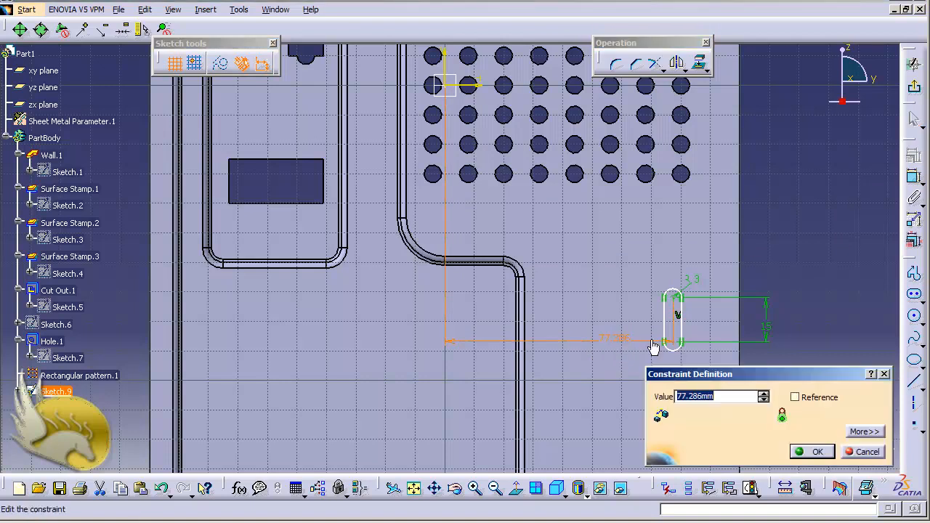
{"action": "type", "text": "85"}
{"action": "key", "text": "Return"}
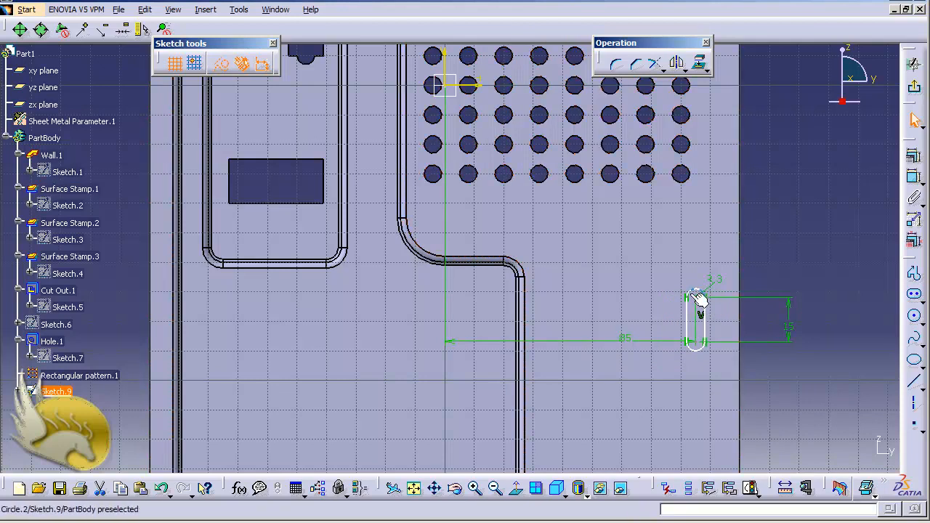
Constrain the vertical distance from the sketch's horizontal axis to the elongated hole's upper arc centre and set it to 70 mm
{"action": "left_click", "coordinate": [699, 298]}
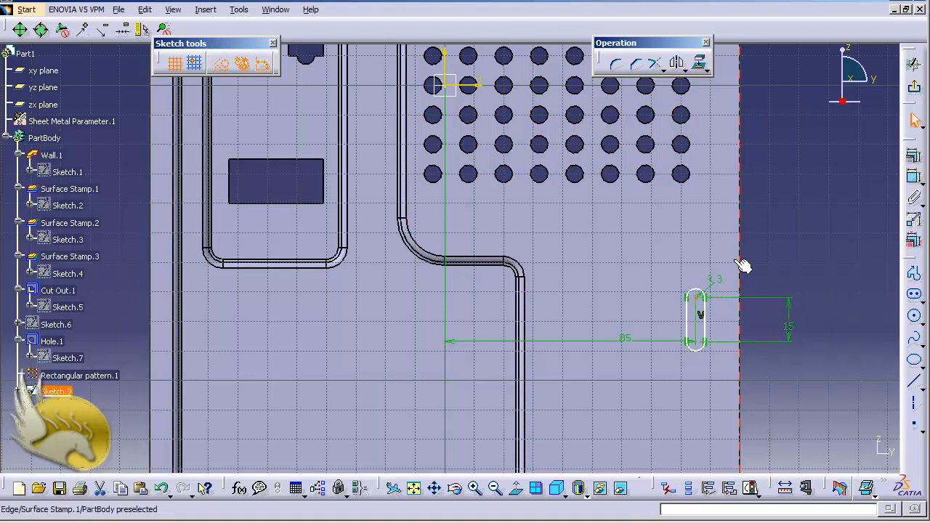
{"action": "left_click", "coordinate": [472, 89]}
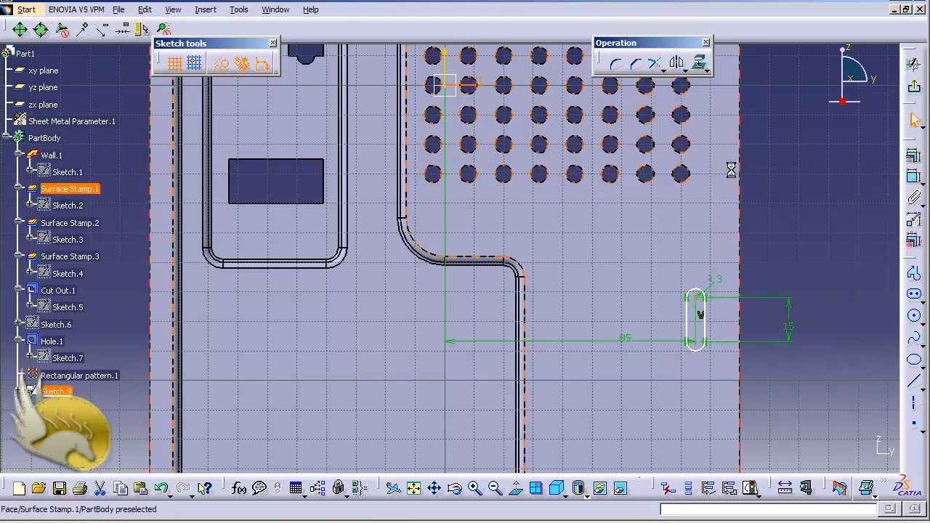
{"action": "left_click", "coordinate": [780, 187]}
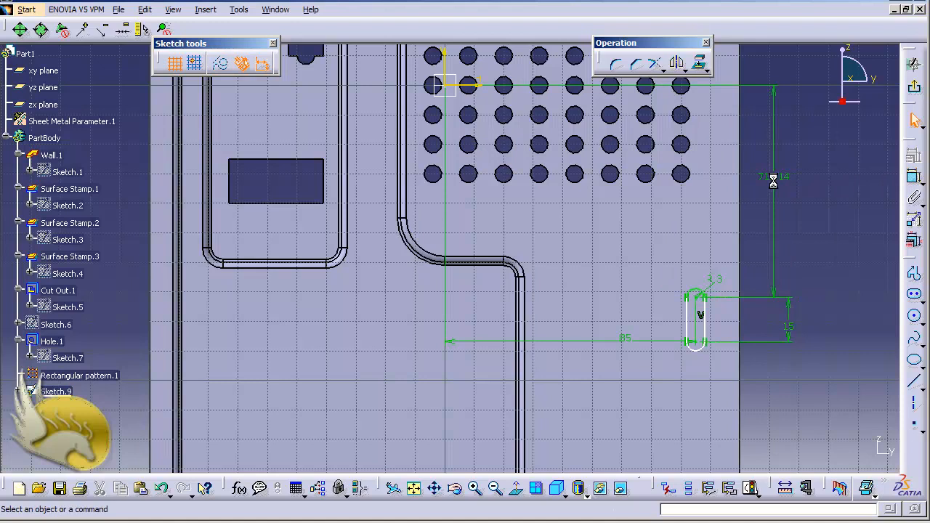
{"action": "double_click", "coordinate": [776, 187]}
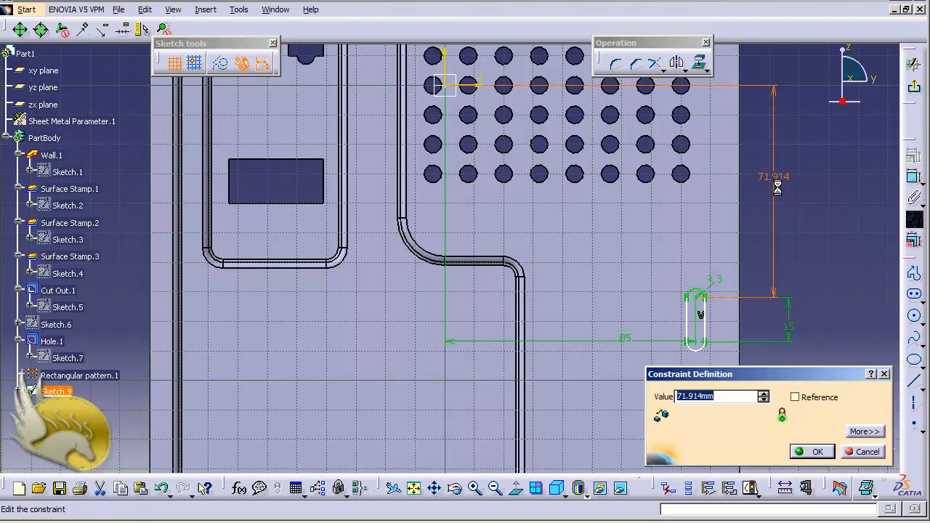
{"action": "type", "text": "70"}
{"action": "key", "text": "Return"}
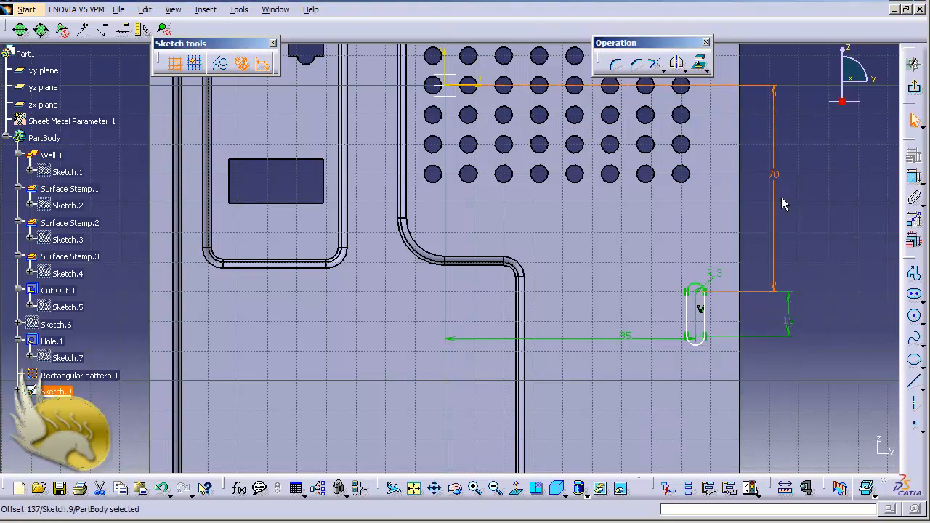
Exit the sketch and cut the elongated hole through the panel as a Sheetmetal standard cutout with the Up to last limit
{"action": "left_click", "coordinate": [914, 89]}
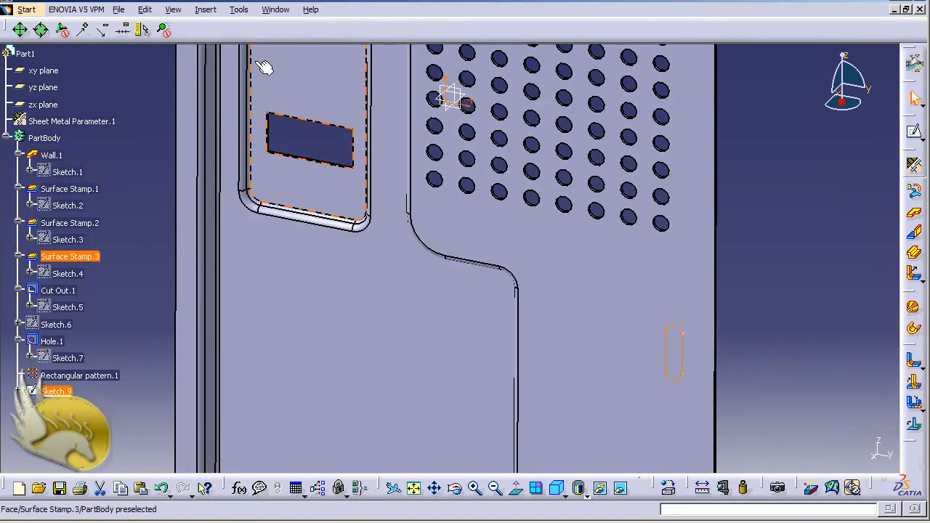
{"action": "left_click", "coordinate": [205, 9]}
{"action": "mouse_move", "coordinate": [304, 312]}
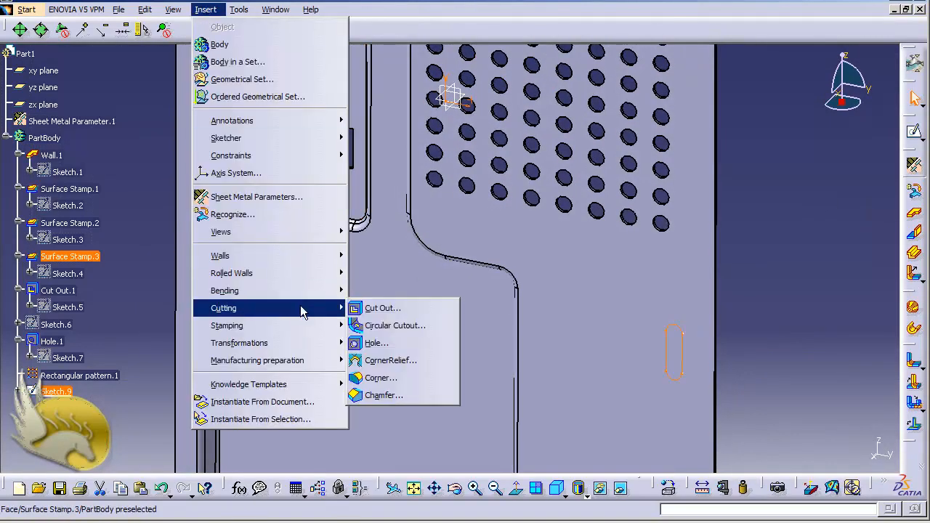
{"action": "left_click", "coordinate": [367, 310]}
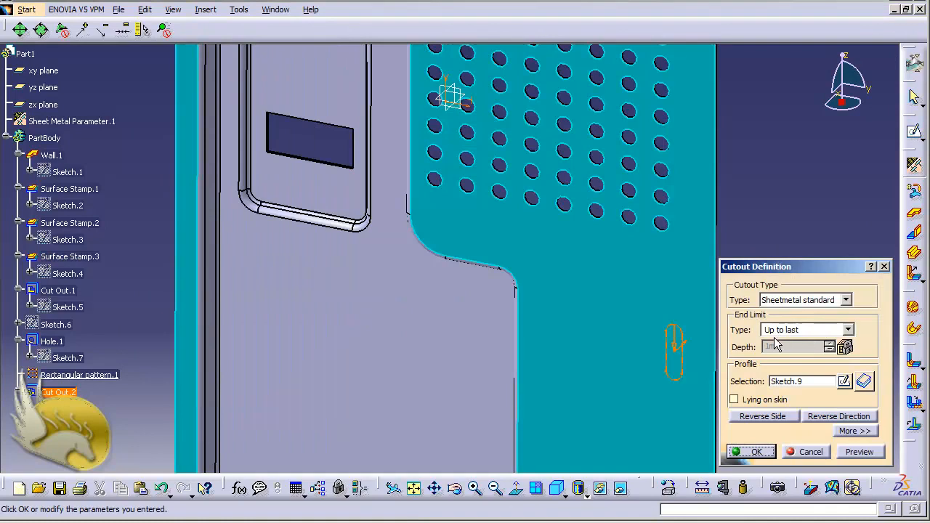
{"action": "left_click", "coordinate": [760, 453]}
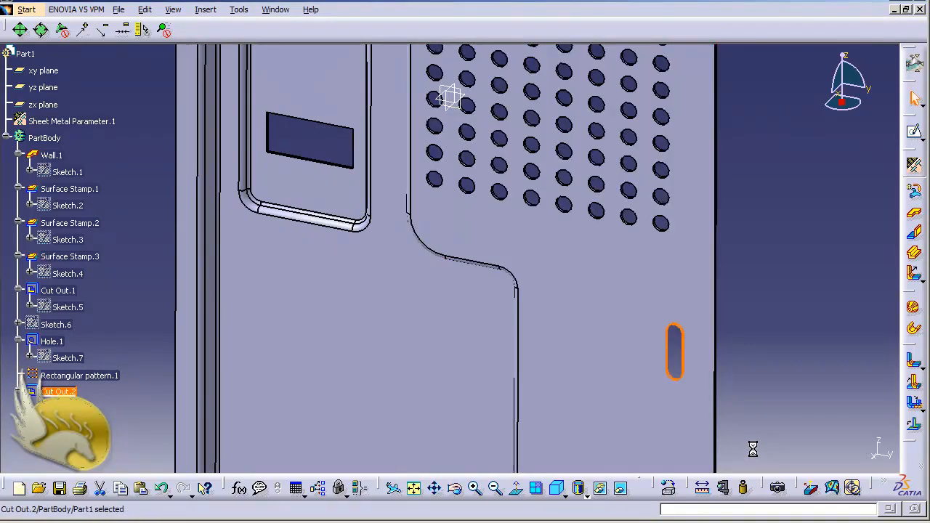
{"action": "left_click", "coordinate": [755, 410]}
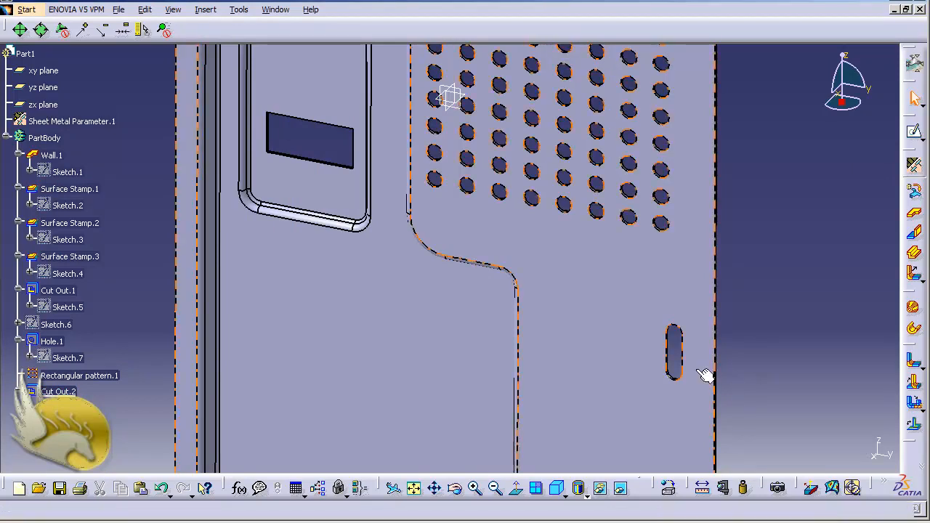
Start a rectangular pattern of the slot cutout with 4 instances at 15 mm spacing along the stamp's short horizontal edge
{"action": "left_click", "coordinate": [204, 10]}
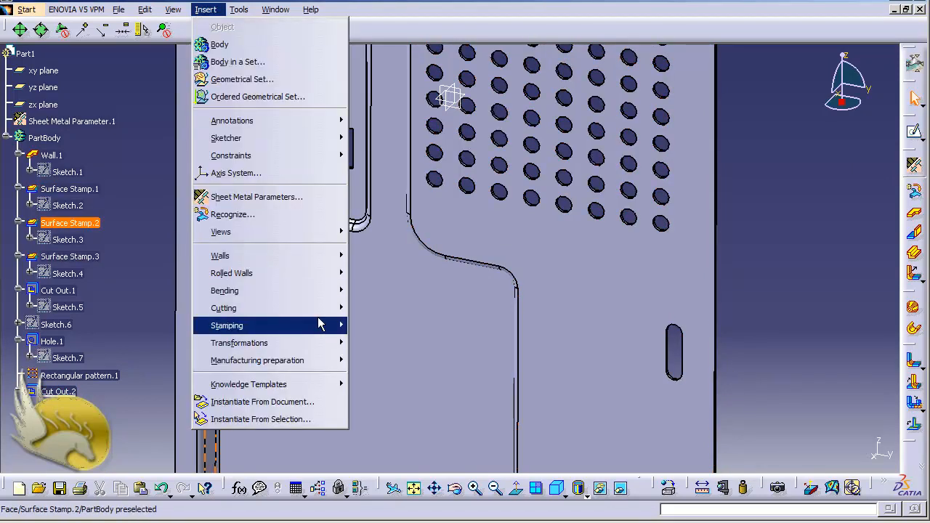
{"action": "mouse_move", "coordinate": [324, 343]}
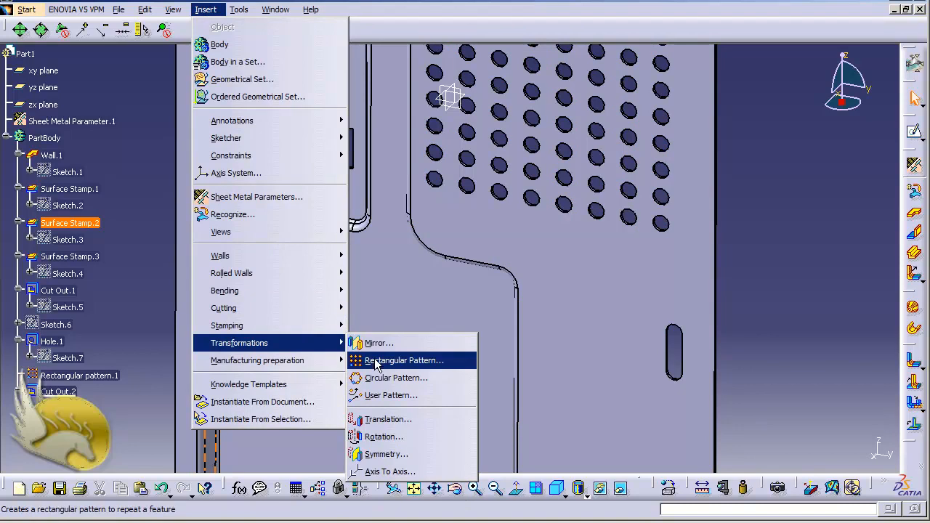
{"action": "left_click", "coordinate": [436, 360]}
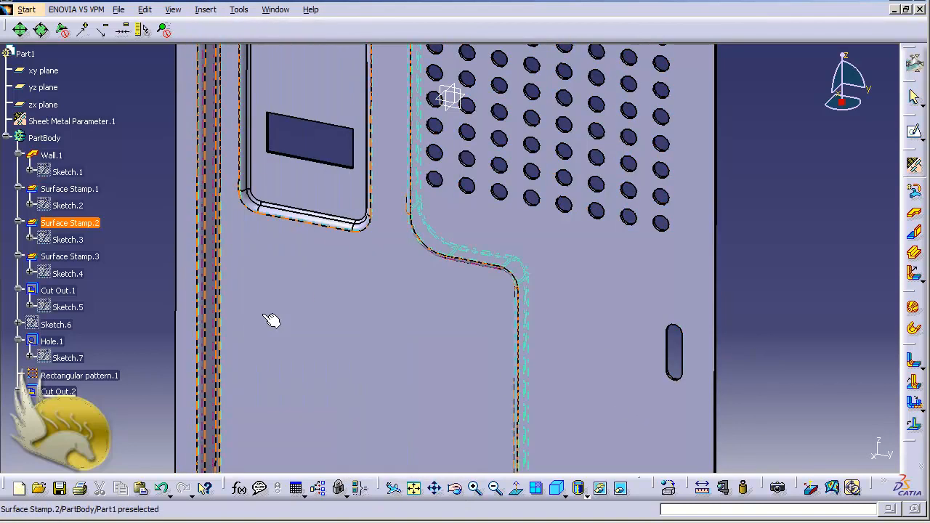
{"action": "left_click", "coordinate": [76, 394]}
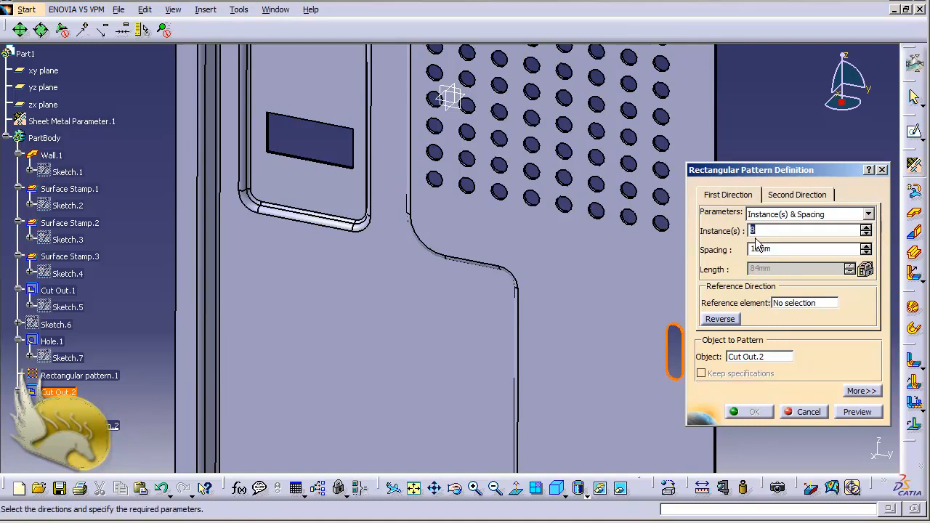
{"action": "type", "text": "4"}
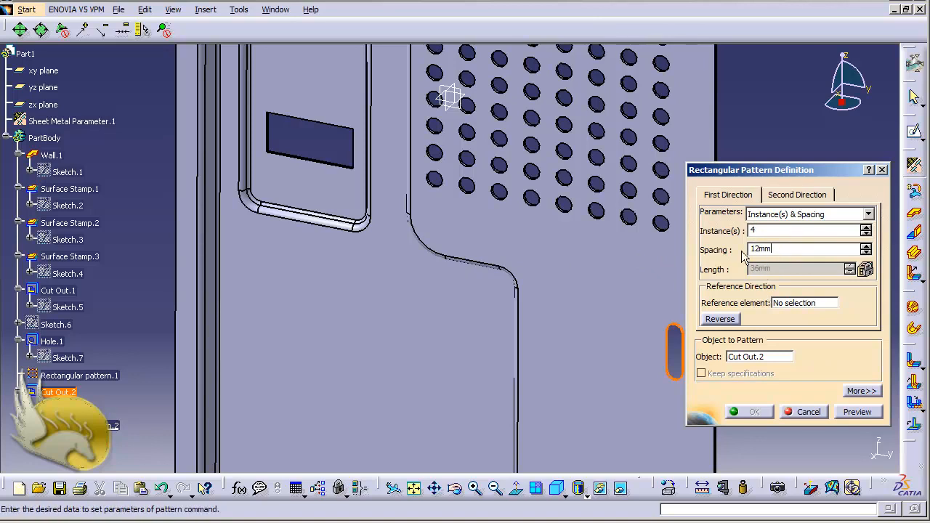
{"action": "key", "text": "Tab"}
{"action": "type", "text": "15"}
{"action": "left_click", "coordinate": [791, 305]}
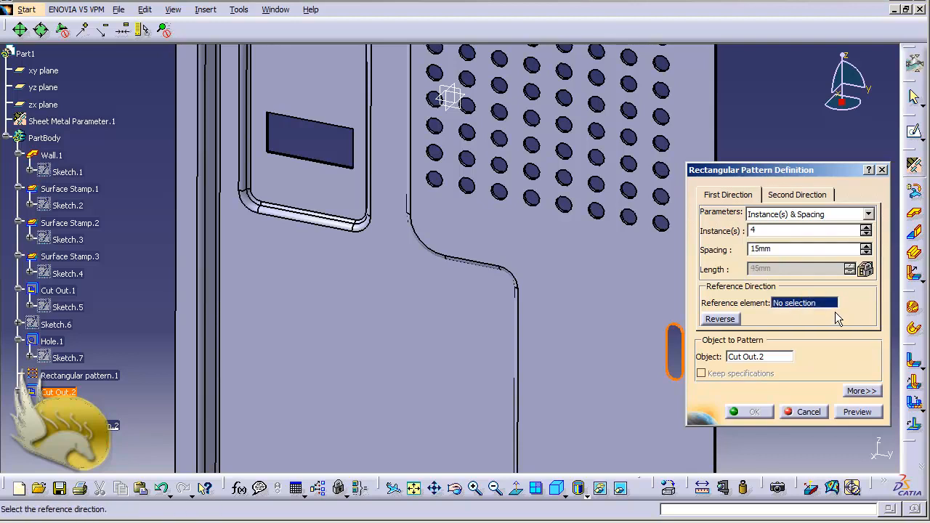
{"action": "left_click", "coordinate": [483, 266]}
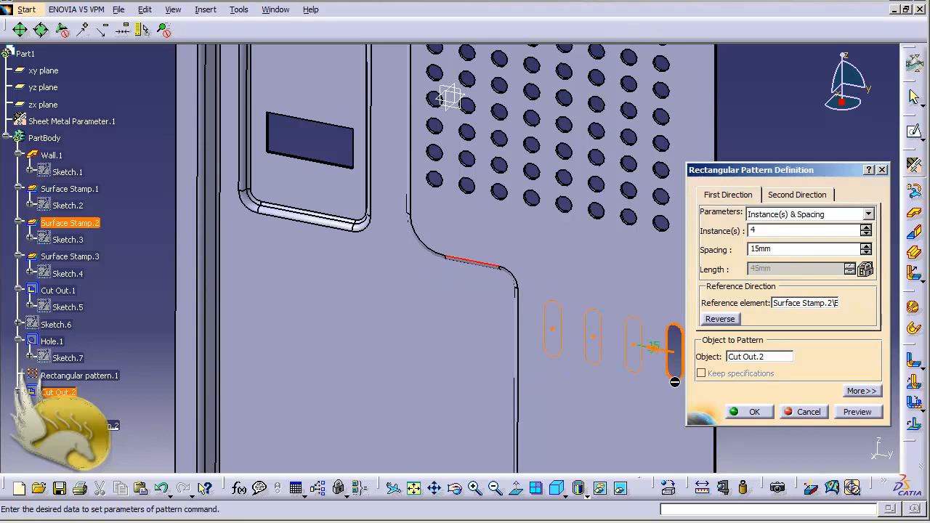
Set the slot pattern's second direction to 5 instances at 25 mm spacing along the panel's vertical outer edge and create the pattern
{"action": "left_click", "coordinate": [796, 196]}
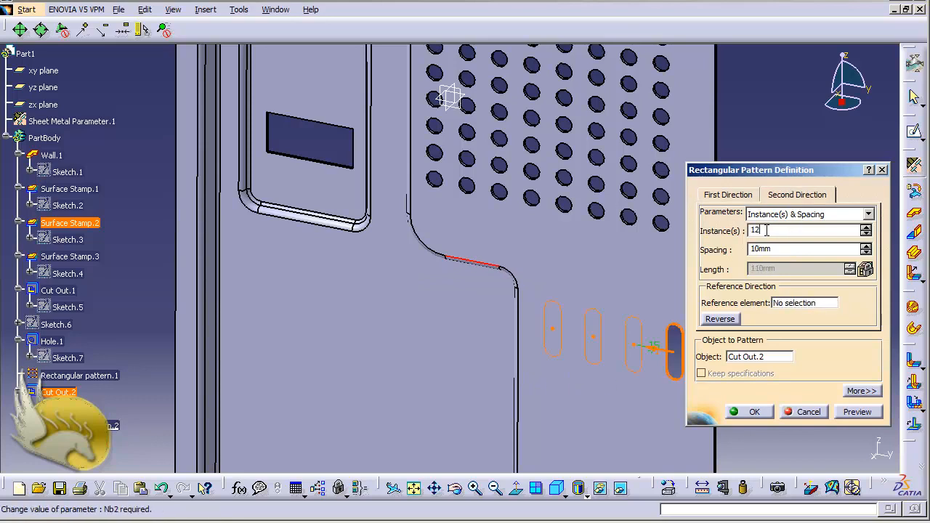
{"action": "left_click_drag", "start_coordinate": [766, 230], "coordinate": [738, 233]}
{"action": "type", "text": "5"}
{"action": "left_click", "coordinate": [763, 249]}
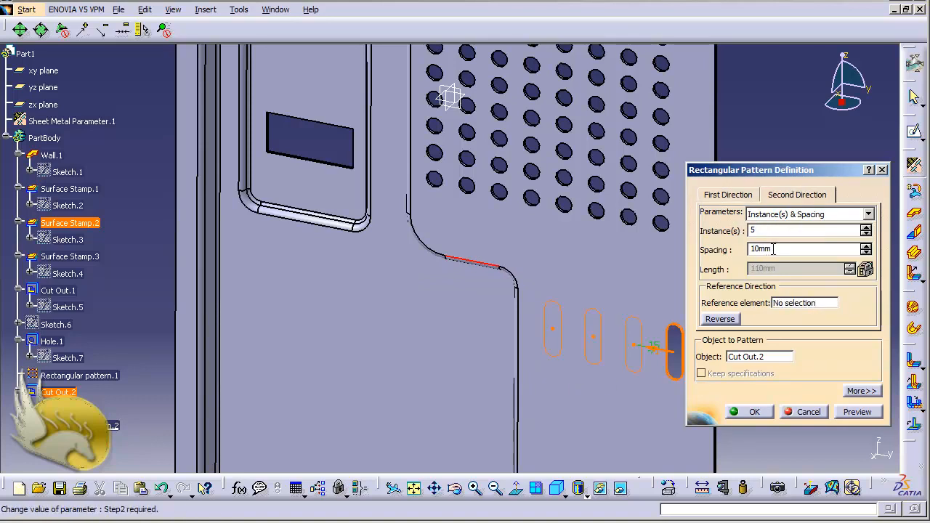
{"action": "left_click_drag", "start_coordinate": [775, 249], "coordinate": [729, 250]}
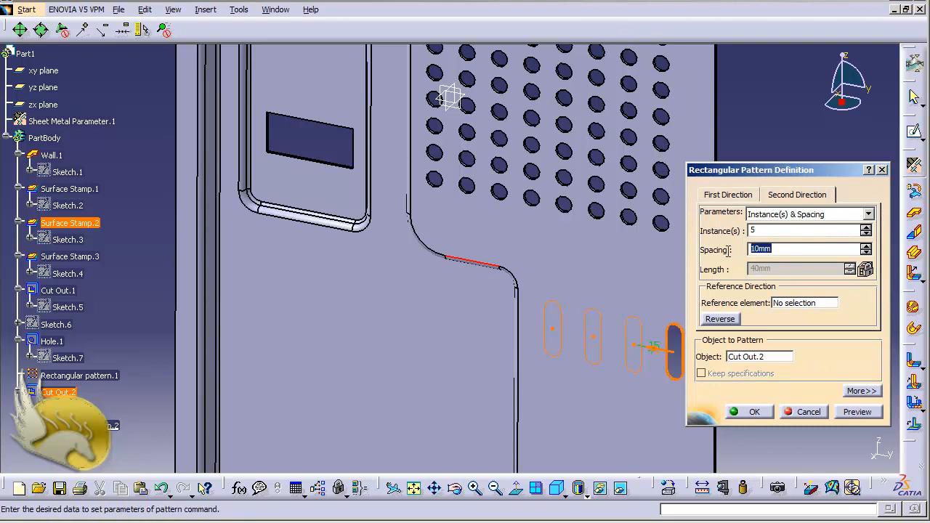
{"action": "type", "text": "25"}
{"action": "left_click", "coordinate": [776, 308]}
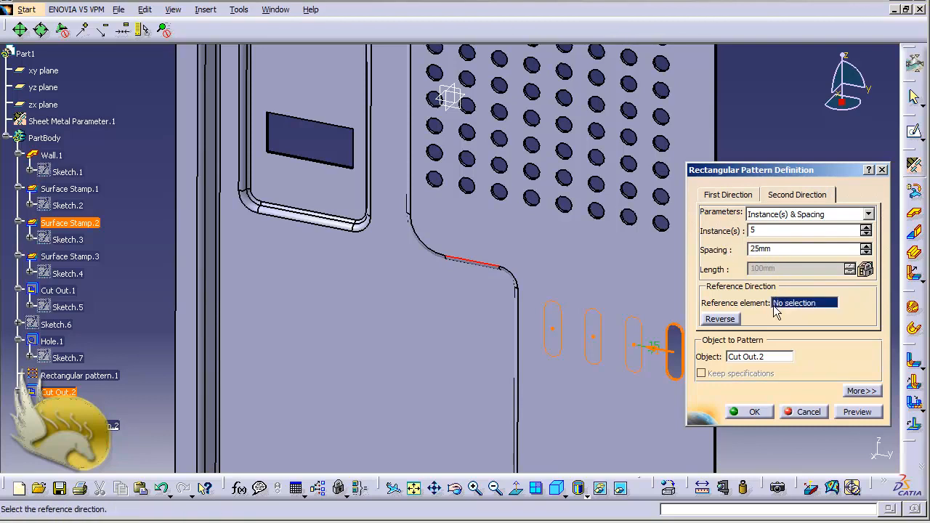
{"action": "left_click", "coordinate": [715, 168]}
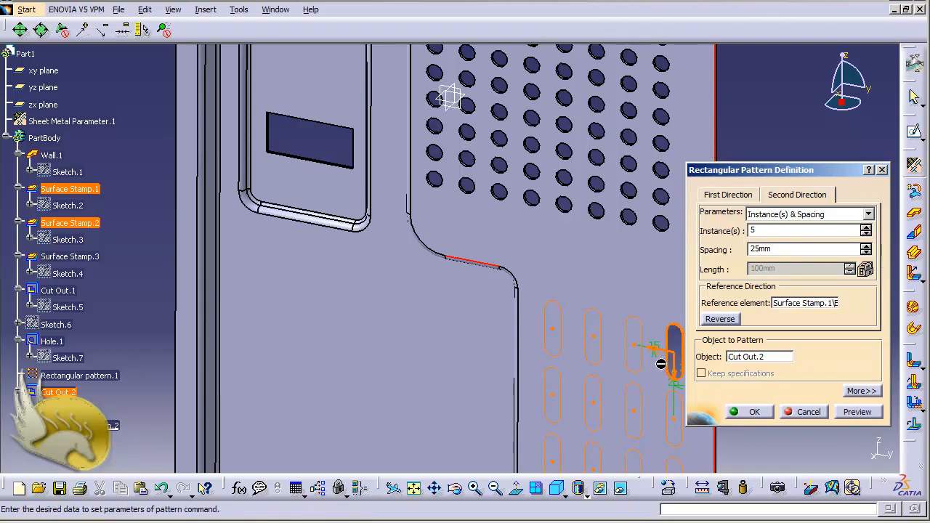
{"action": "left_click", "coordinate": [756, 412]}
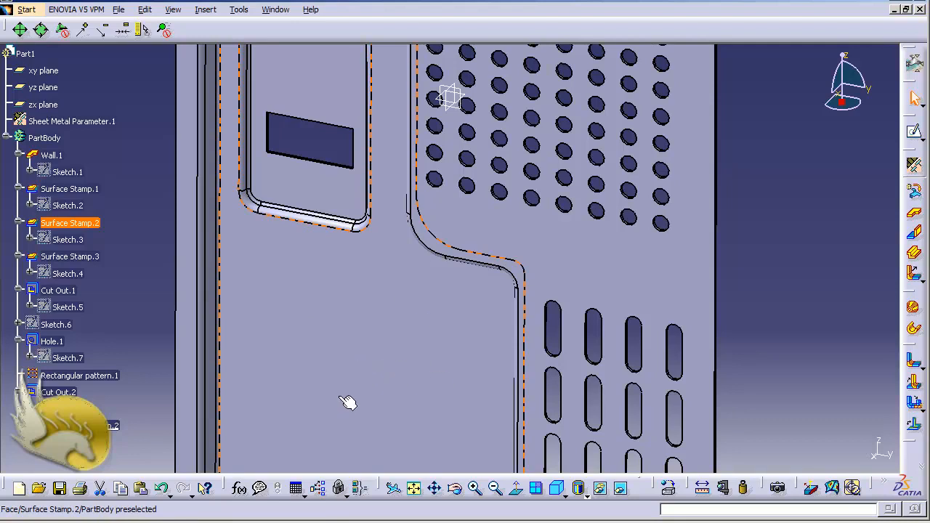
Start a sketch on the large stamped face and draw a rectangle about 88 mm by 14 mm below the smaller inner stamp
{"action": "left_click", "coordinate": [367, 353]}
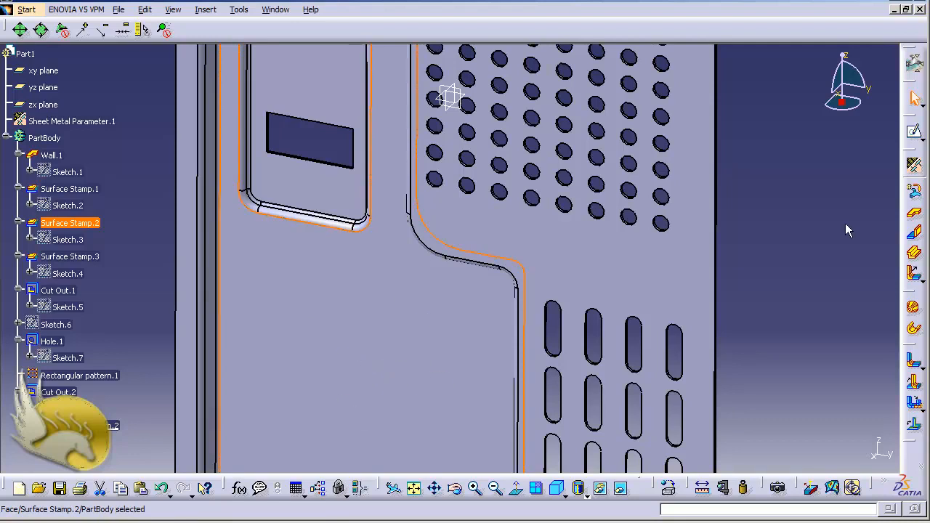
{"action": "left_click", "coordinate": [914, 132]}
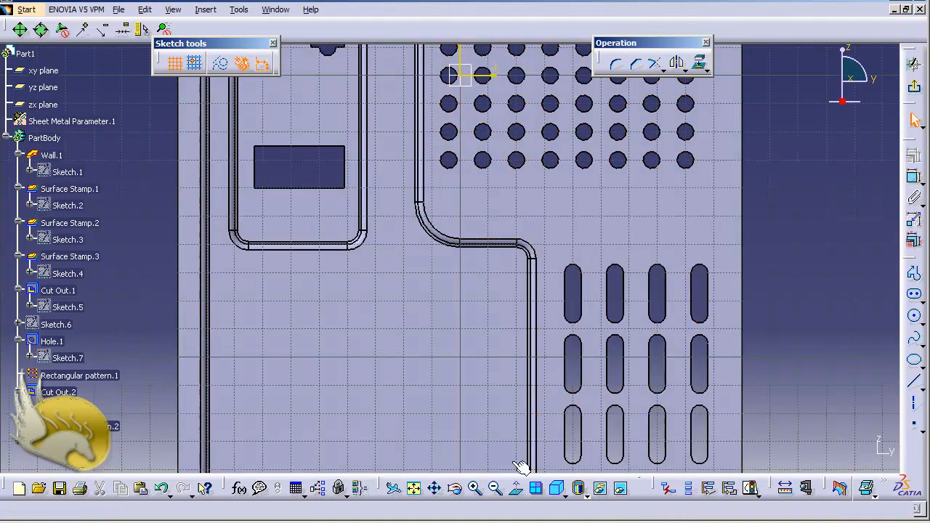
{"action": "left_click", "coordinate": [919, 300]}
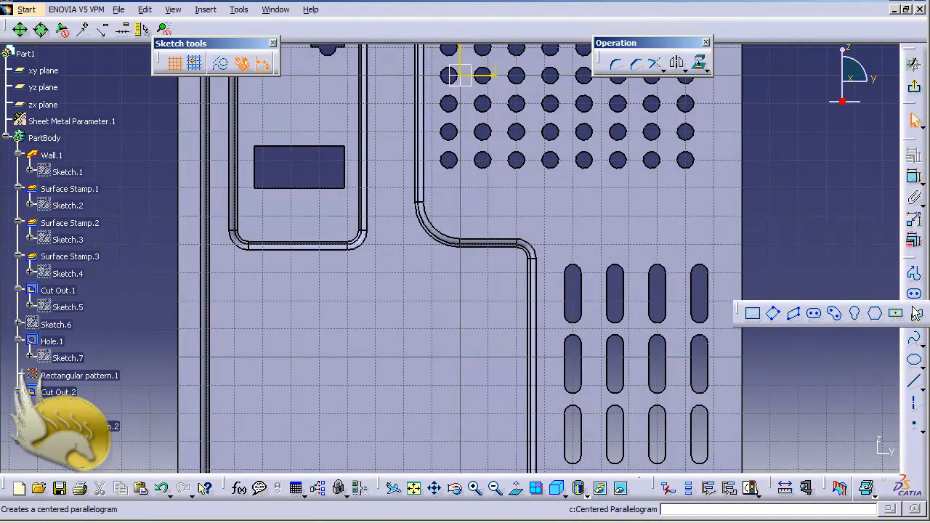
{"action": "left_click", "coordinate": [752, 313]}
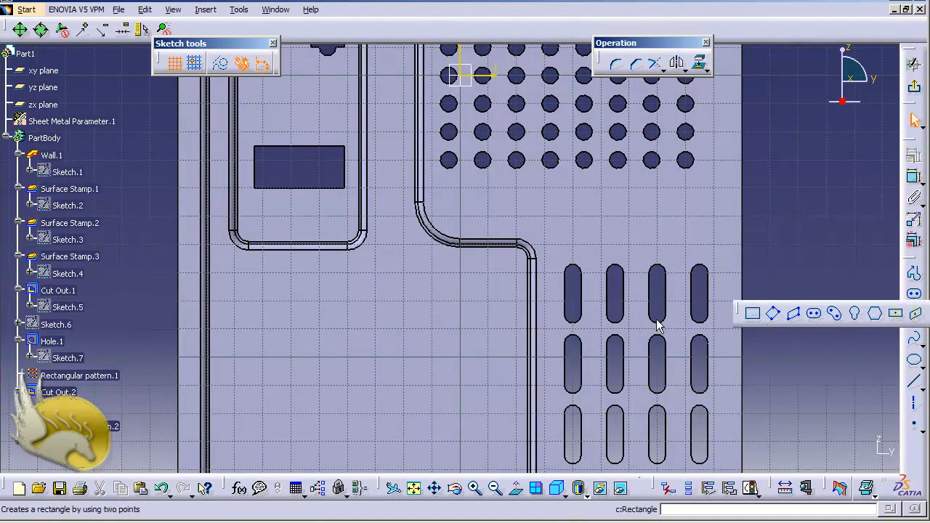
{"action": "left_click", "coordinate": [240, 274]}
{"action": "left_click", "coordinate": [487, 313]}
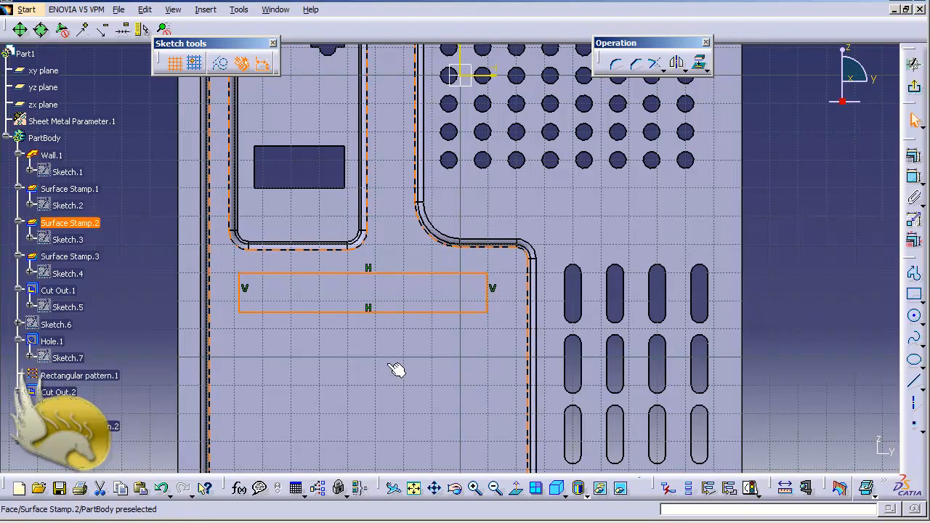
Dimension the rectangle's lower horizontal edge and set its length to 100 mm
{"action": "left_click", "coordinate": [915, 178]}
{"action": "left_click", "coordinate": [420, 312]}
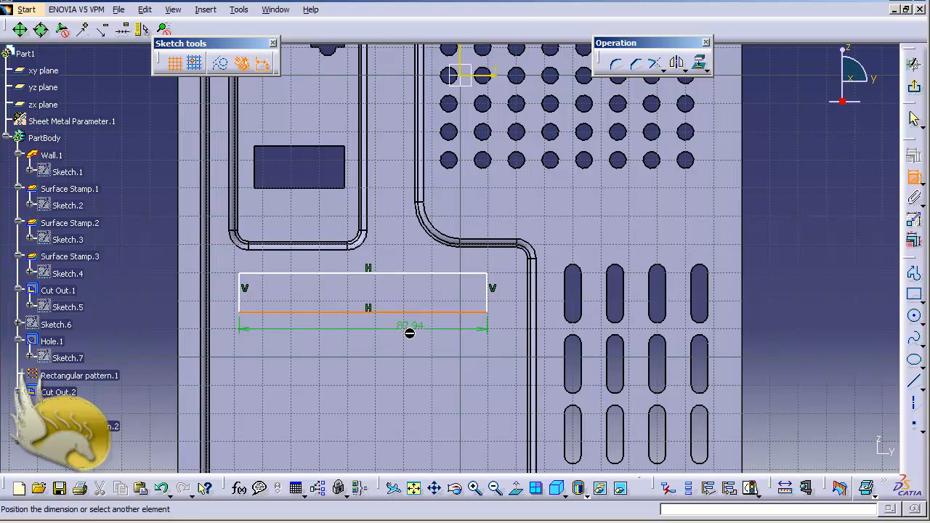
{"action": "left_click", "coordinate": [400, 332]}
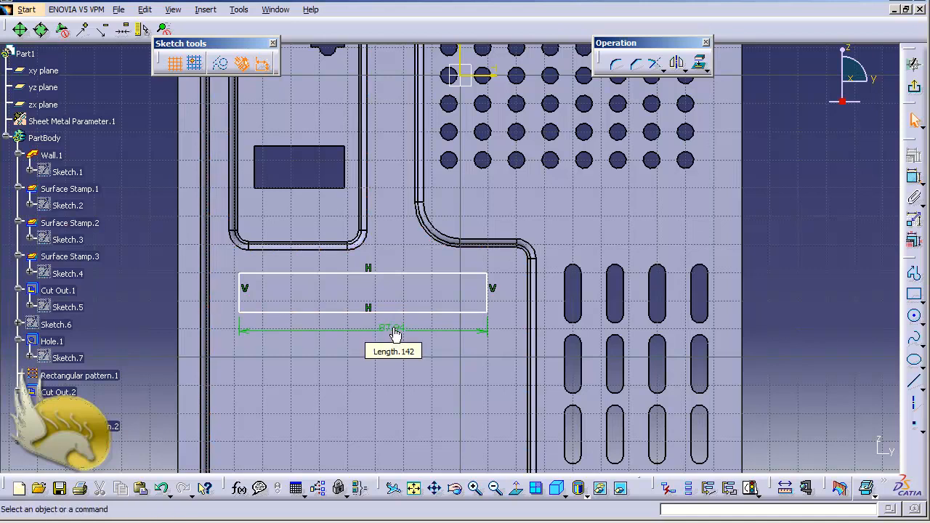
{"action": "double_click", "coordinate": [391, 328]}
{"action": "type", "text": "100"}
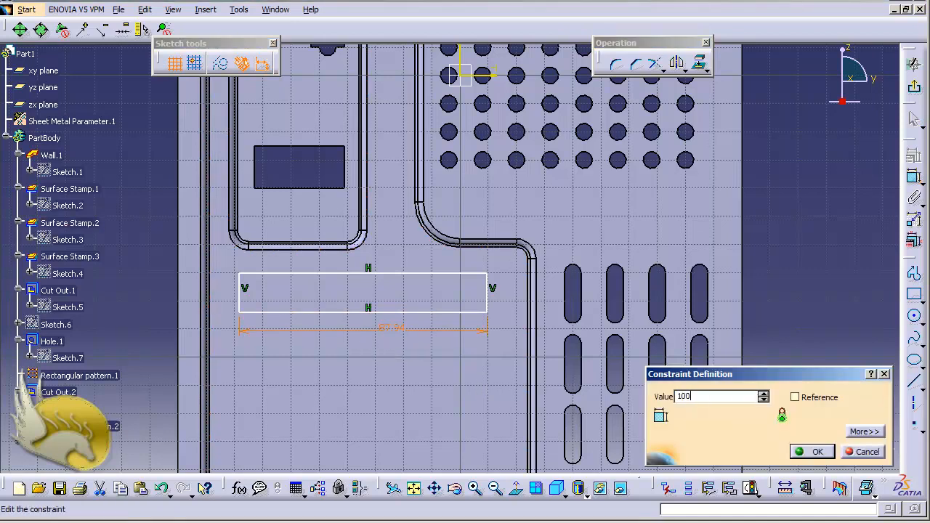
{"action": "key", "text": "Return"}
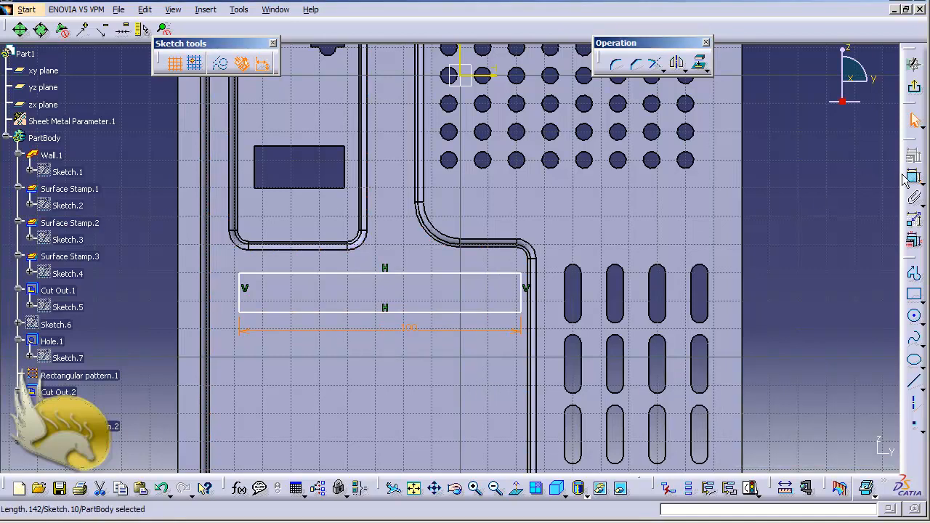
Dimension the rectangle's left vertical edge and set the height to 10 mm
{"action": "left_click", "coordinate": [915, 183]}
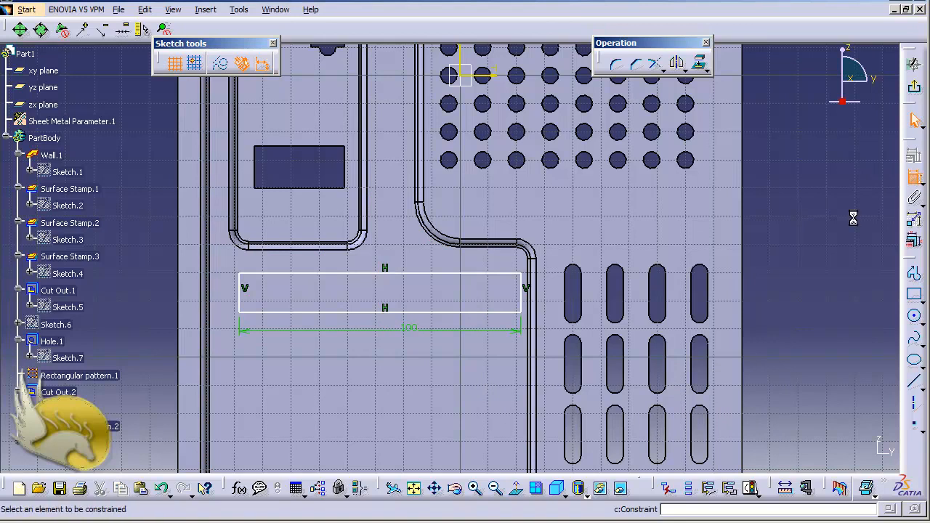
{"action": "left_click", "coordinate": [239, 298]}
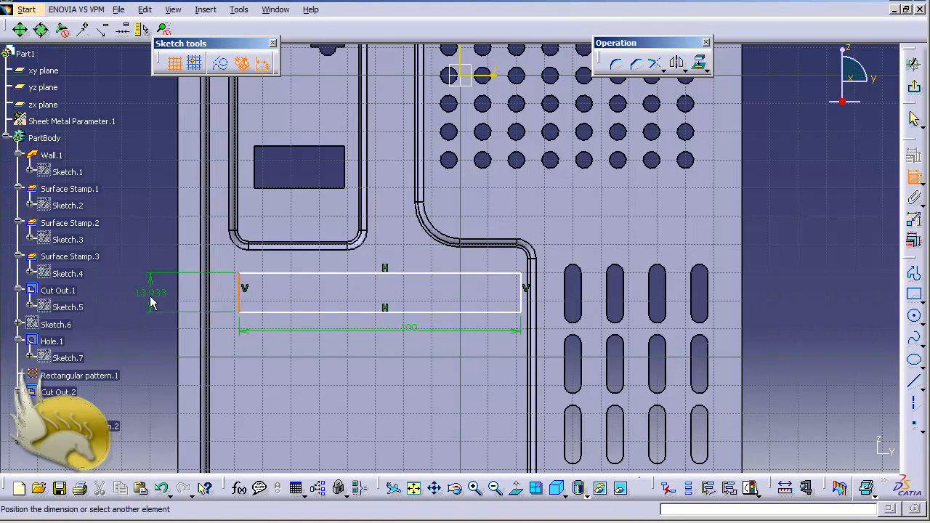
{"action": "left_click", "coordinate": [149, 302]}
{"action": "double_click", "coordinate": [137, 298]}
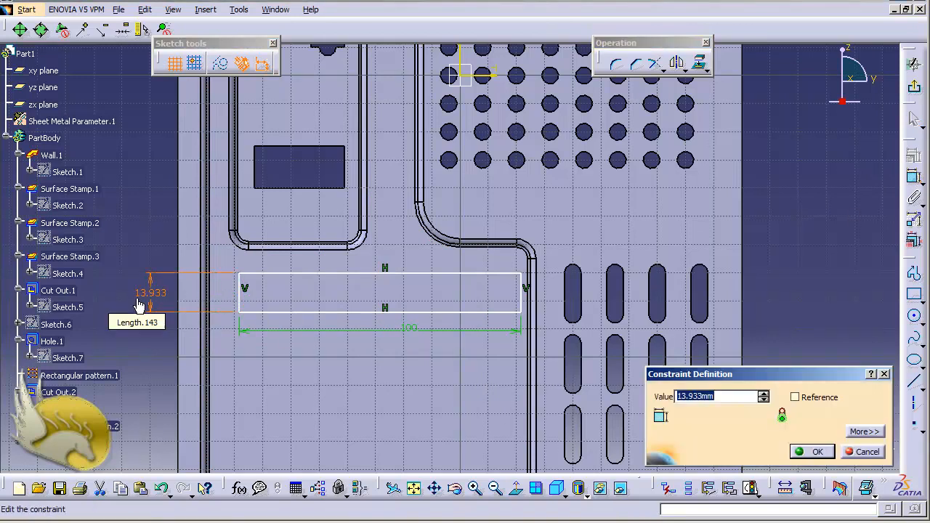
{"action": "type", "text": "10"}
{"action": "key", "text": "Return"}
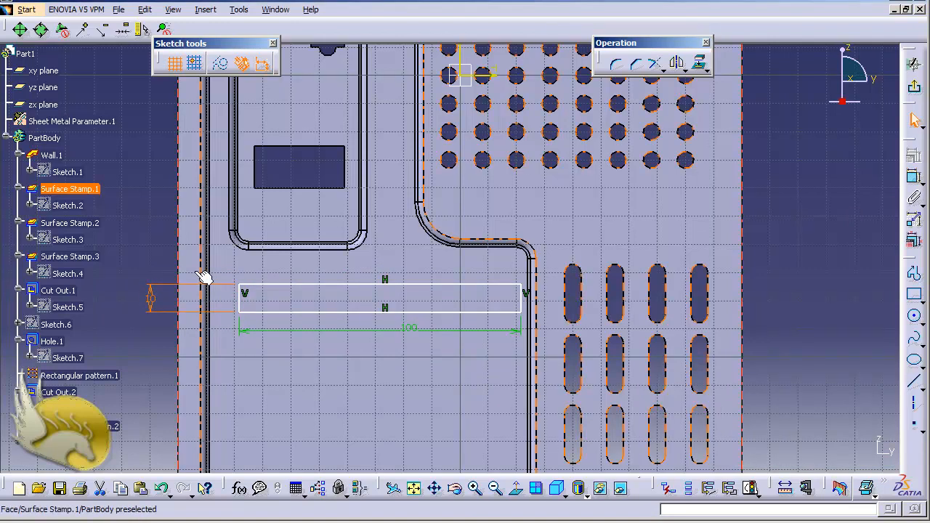
Constrain the distance from the sketch's vertical axis to the rectangle's right edge and set it to 17.5 mm
{"action": "left_click", "coordinate": [521, 304]}
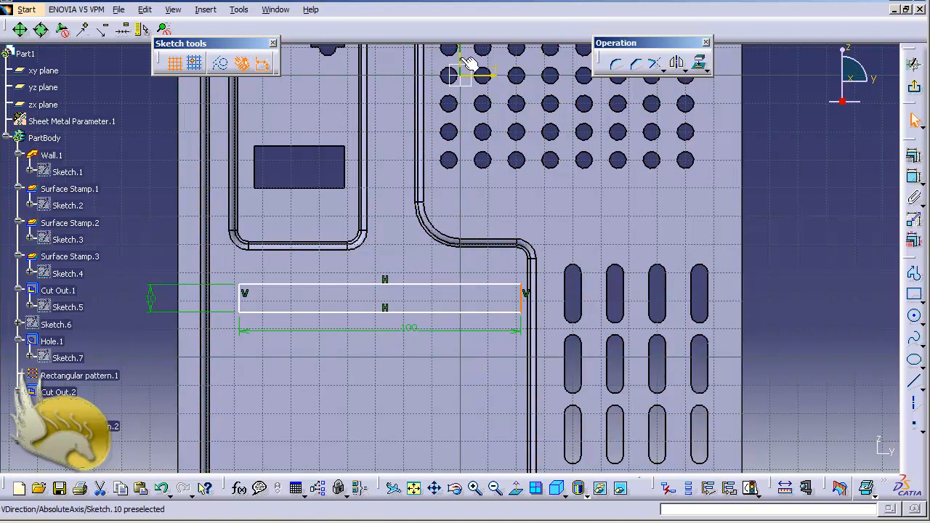
{"action": "left_click", "coordinate": [469, 63], "text": "ctrl"}
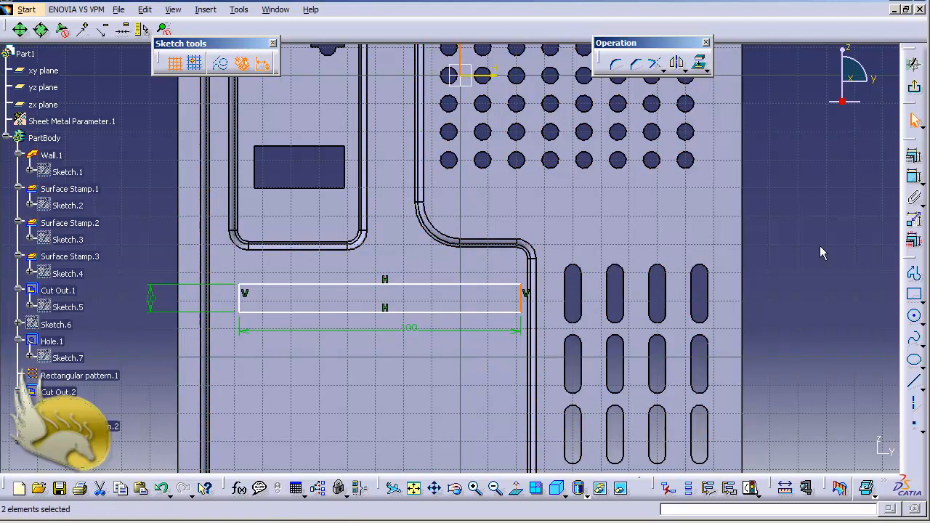
{"action": "left_click", "coordinate": [914, 177]}
{"action": "left_click", "coordinate": [502, 213]}
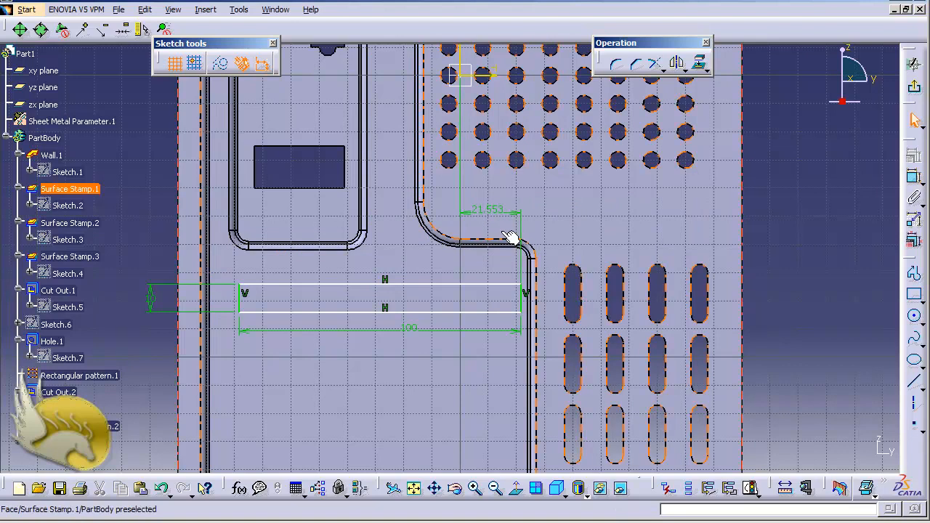
{"action": "double_click", "coordinate": [496, 210]}
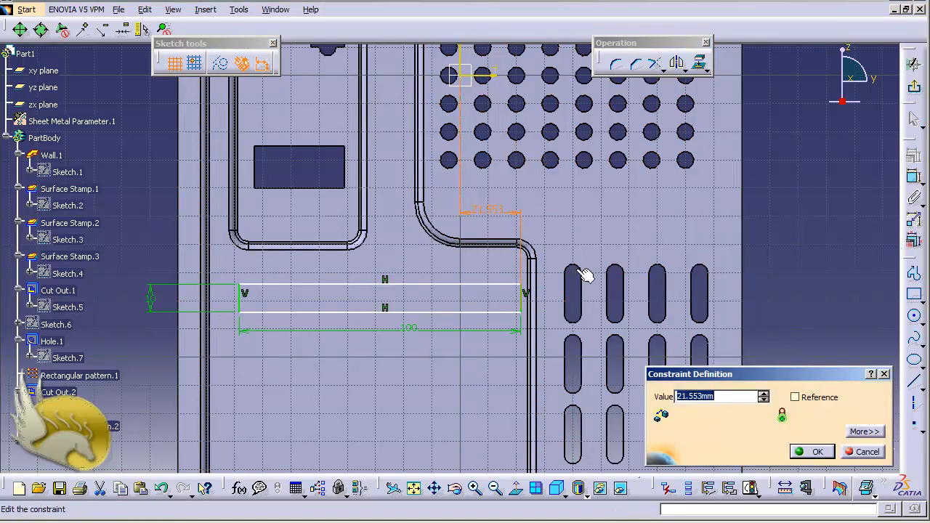
{"action": "type", "text": "17"}
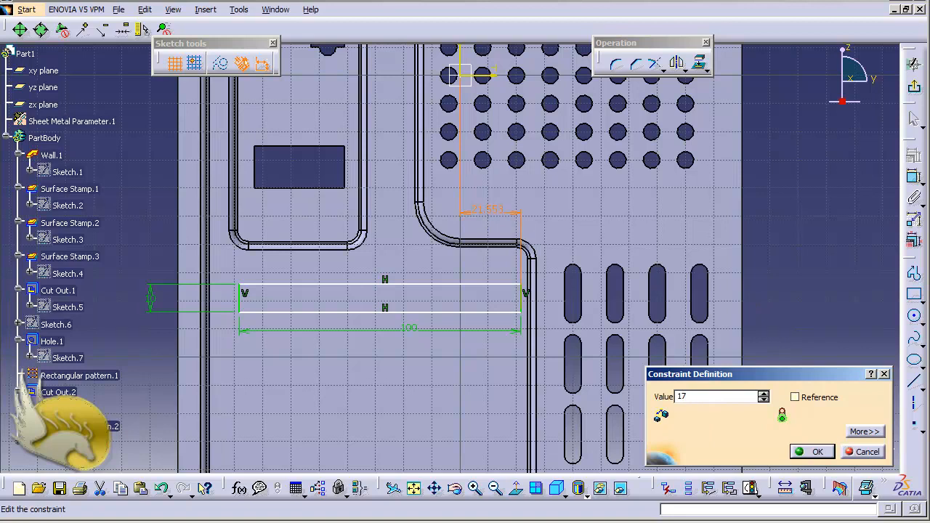
{"action": "type", "text": ".5"}
{"action": "key", "text": "Return"}
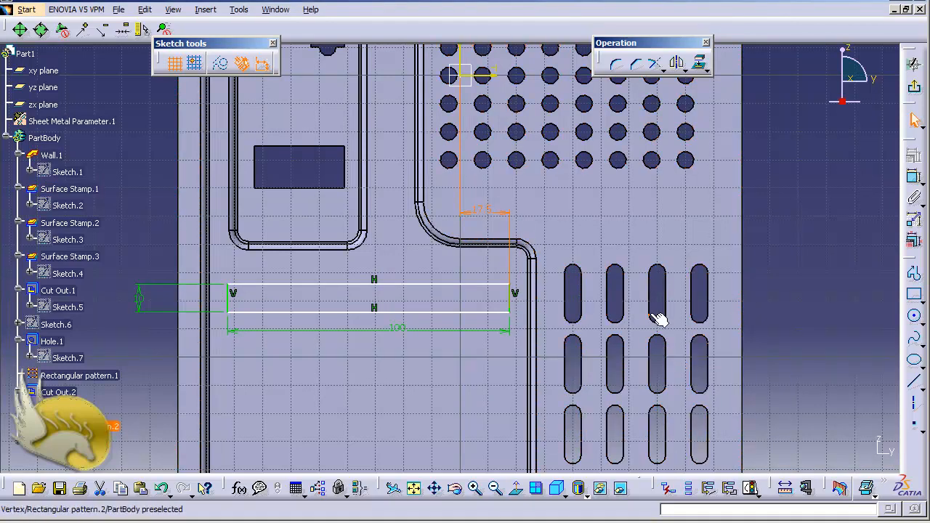
Constrain the distance from the sketch's horizontal axis to the rectangle's upper edge and set it to 75 mm
{"action": "left_click", "coordinate": [480, 284]}
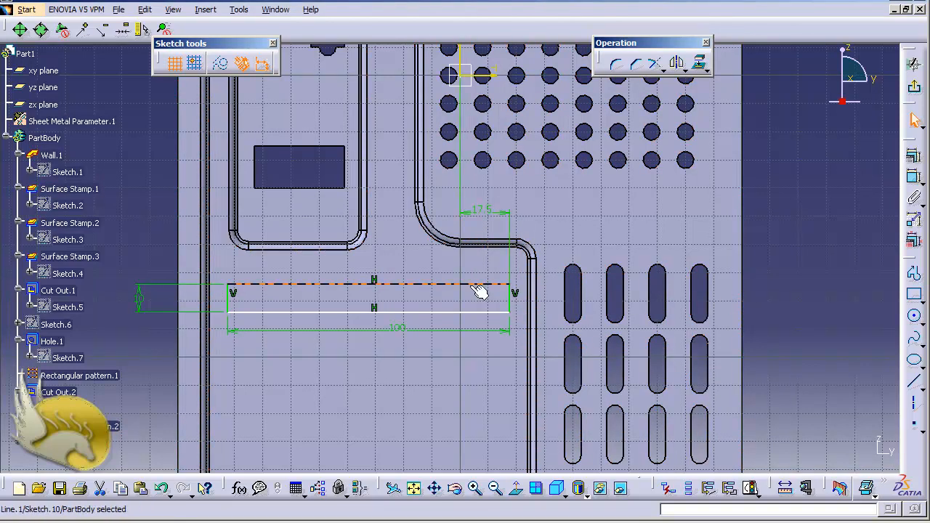
{"action": "left_click", "coordinate": [480, 75], "text": "ctrl"}
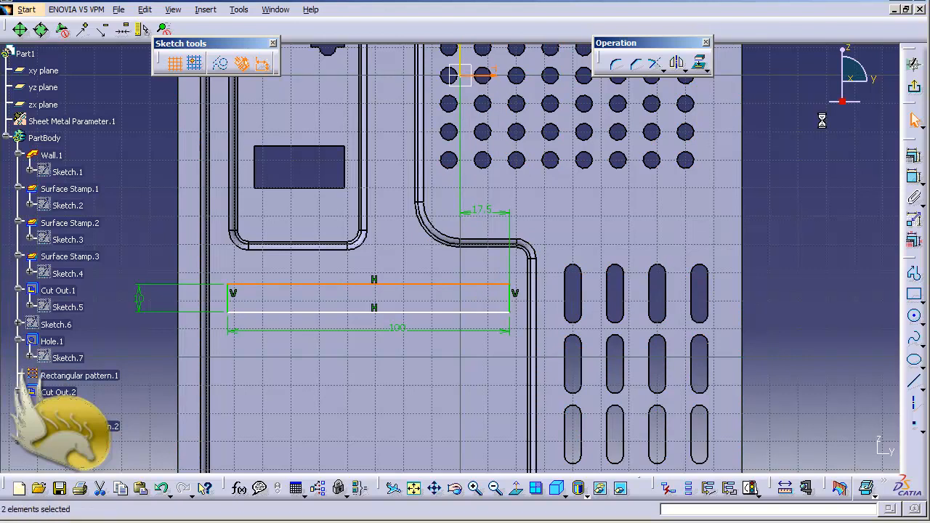
{"action": "left_click", "coordinate": [913, 176]}
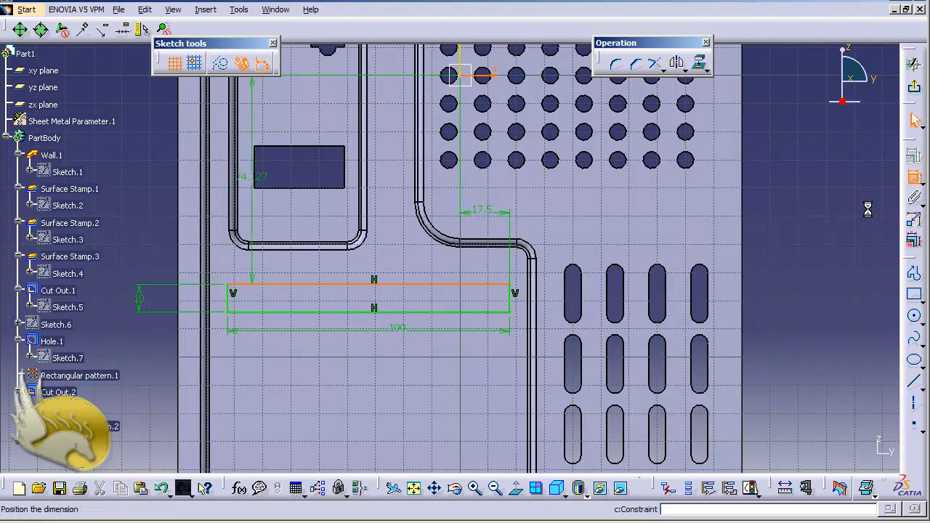
{"action": "left_click", "coordinate": [789, 225]}
{"action": "double_click", "coordinate": [789, 221]}
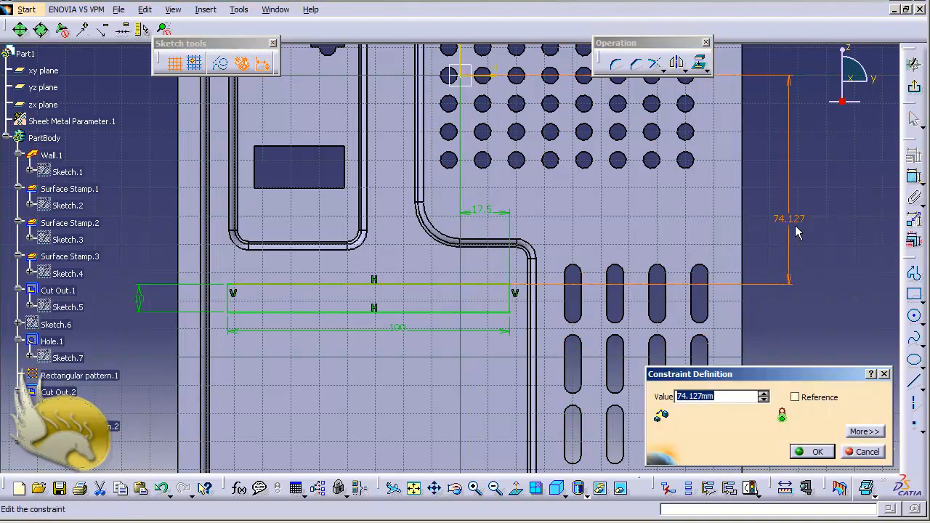
{"action": "type", "text": "75"}
{"action": "key", "text": "Return"}
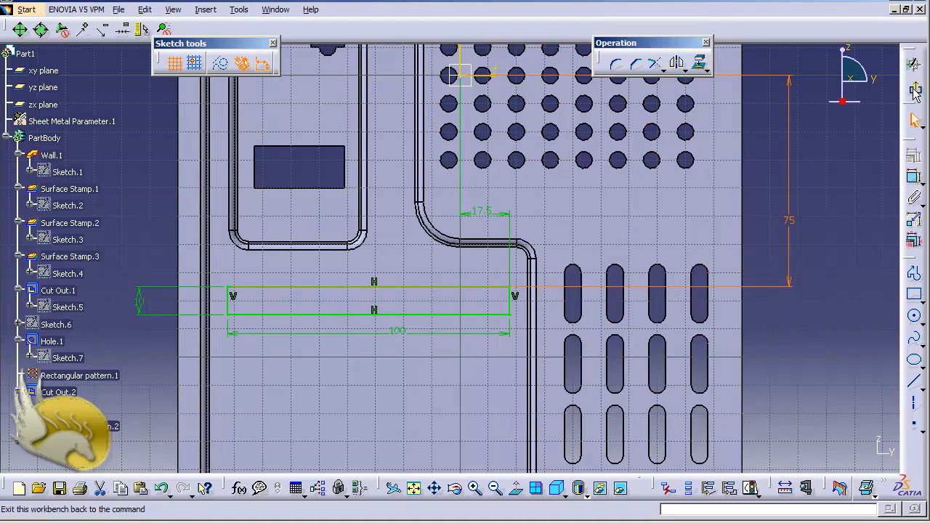
Exit the sketch and cut the rectangle through the stamped face as a Sheetmetal standard cutout with the Up to last limit
{"action": "left_click", "coordinate": [913, 120]}
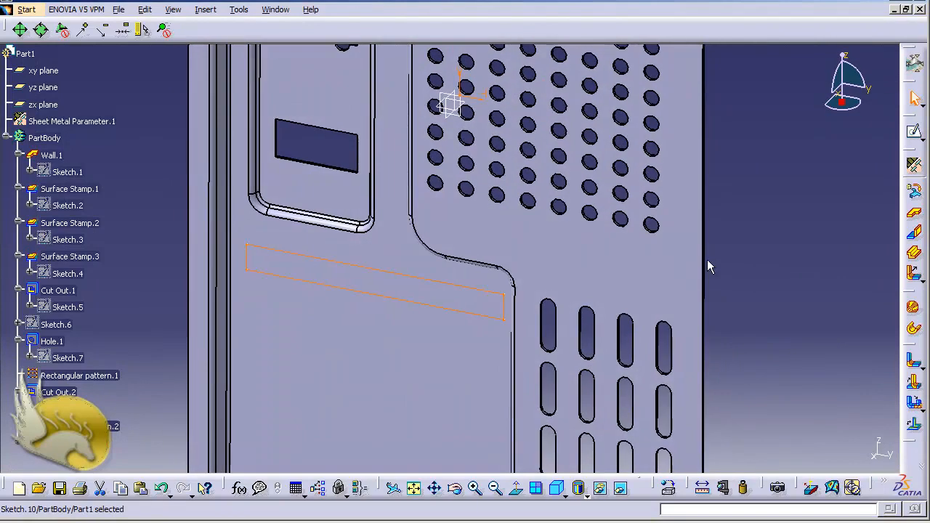
{"action": "left_click", "coordinate": [205, 9]}
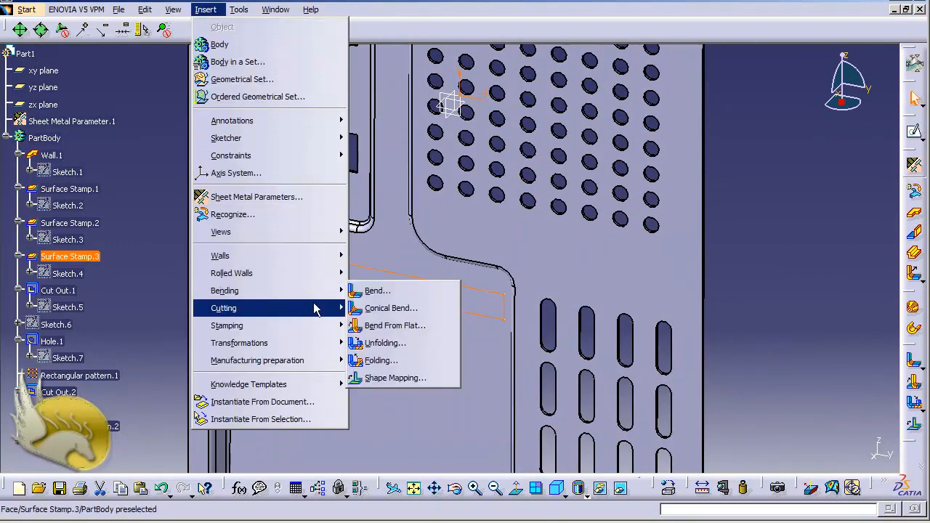
{"action": "mouse_move", "coordinate": [317, 308]}
{"action": "left_click", "coordinate": [360, 311]}
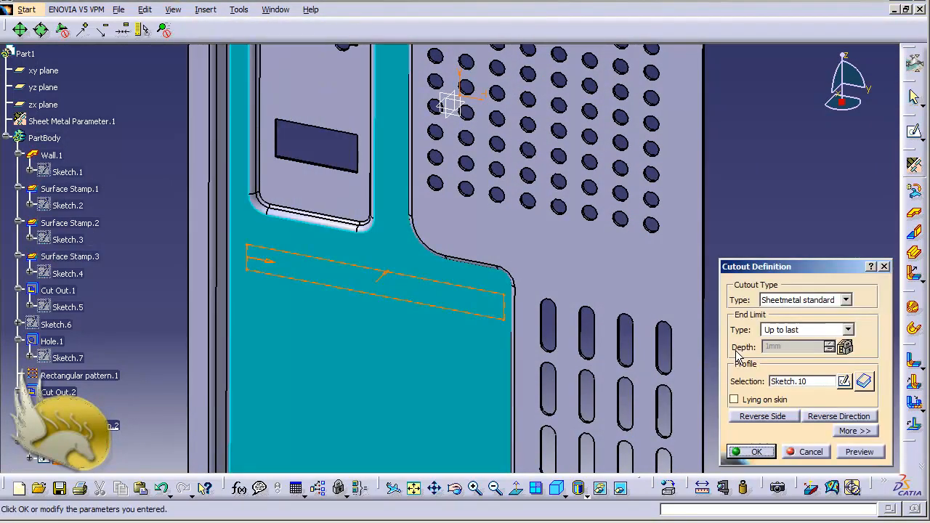
{"action": "left_click", "coordinate": [750, 452]}
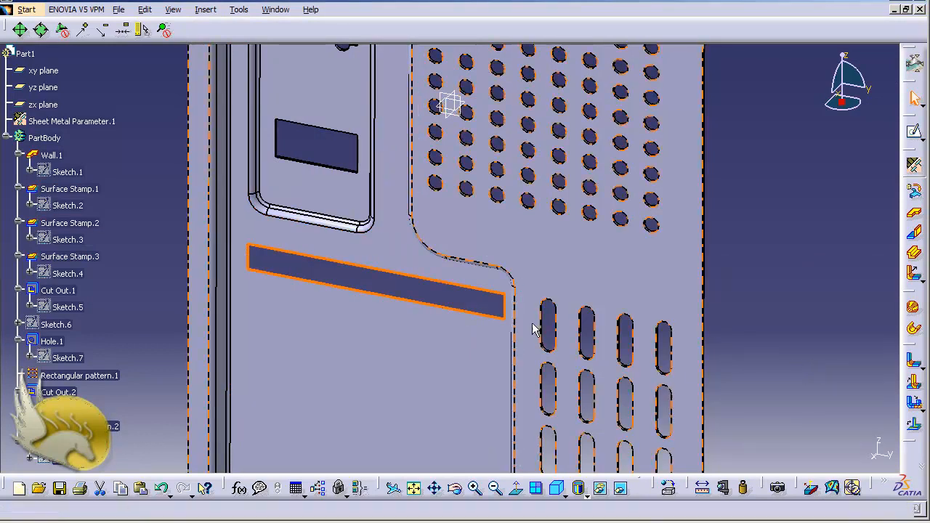
Create a rectangular pattern of the long rectangular cutout with 7 instances at 18 mm spacing along the panel's vertical outer edge
{"action": "left_click", "coordinate": [206, 10]}
{"action": "mouse_move", "coordinate": [256, 343]}
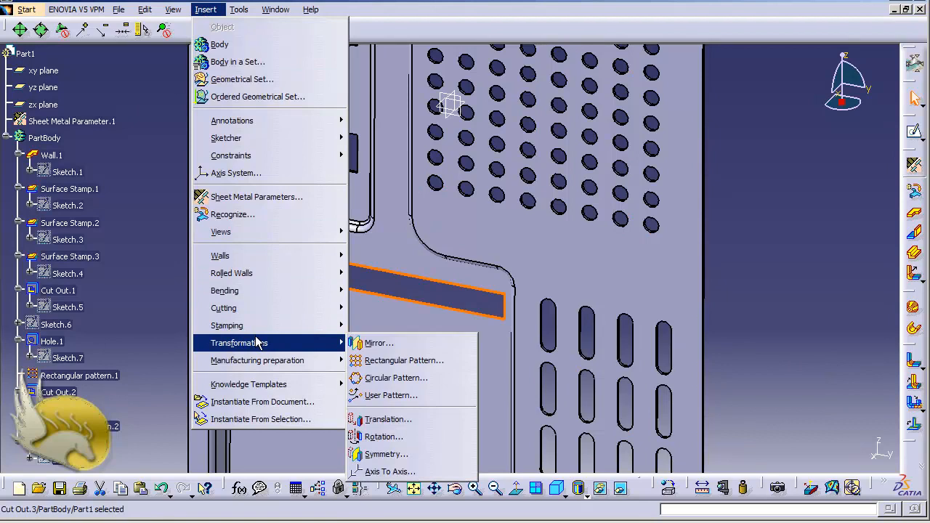
{"action": "left_click", "coordinate": [384, 360]}
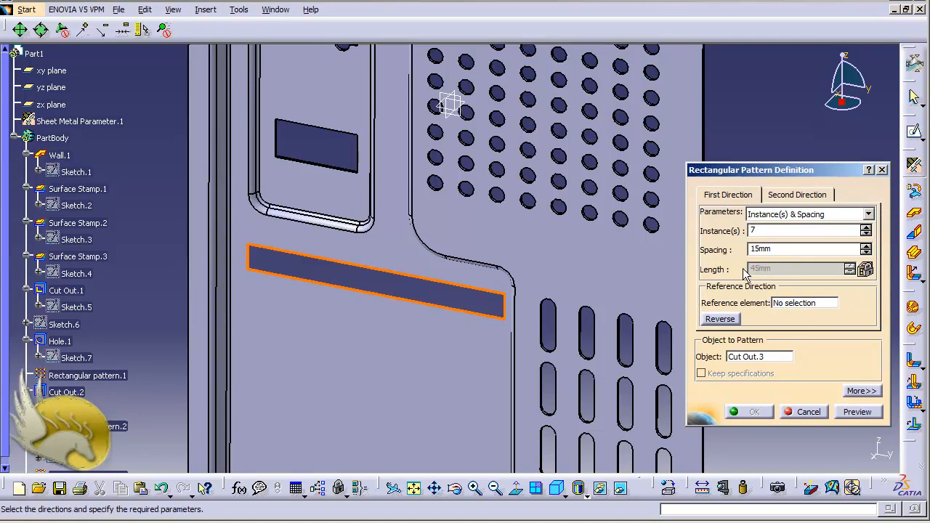
{"action": "left_click", "coordinate": [866, 249]}
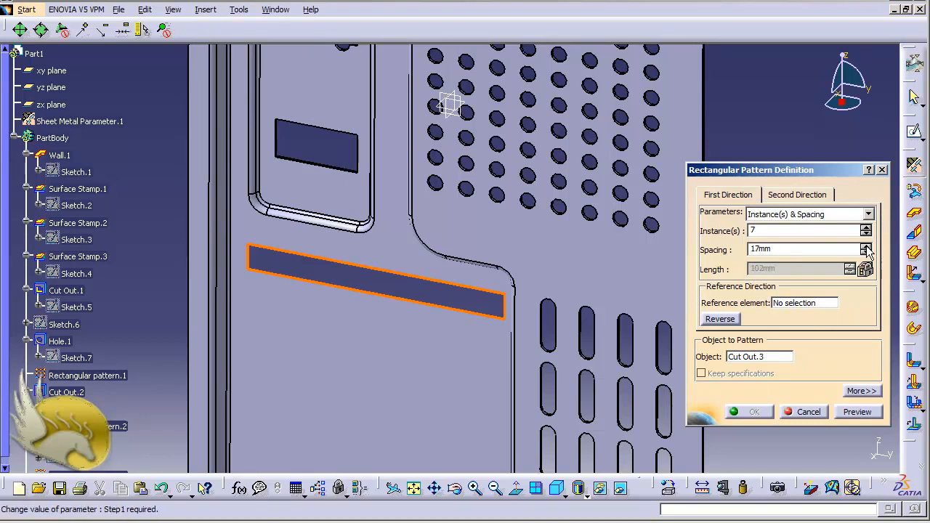
{"action": "left_click", "coordinate": [866, 249]}
{"action": "left_click", "coordinate": [794, 305]}
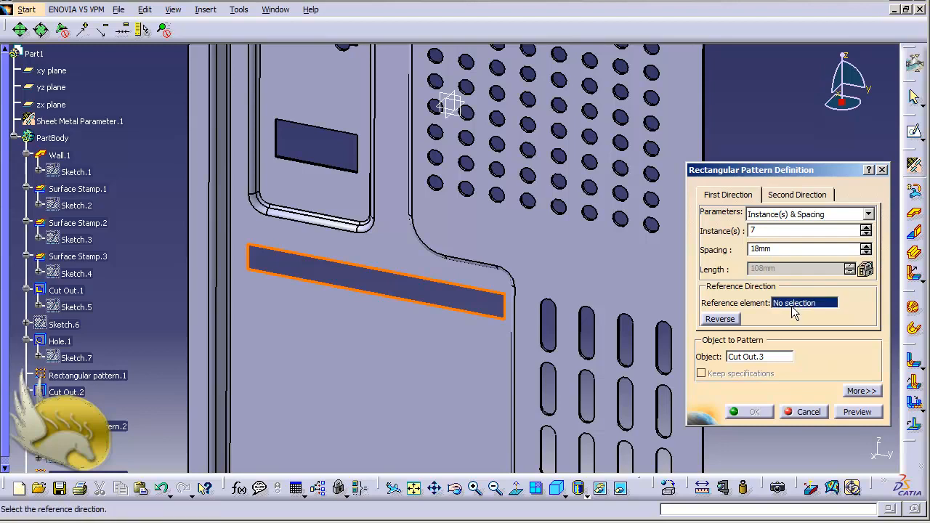
{"action": "left_click", "coordinate": [703, 152]}
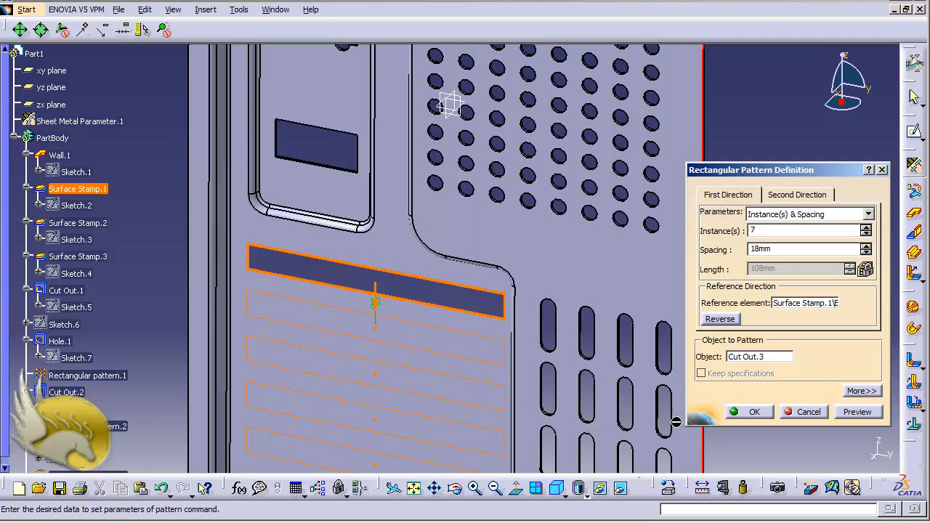
{"action": "left_click", "coordinate": [750, 412]}
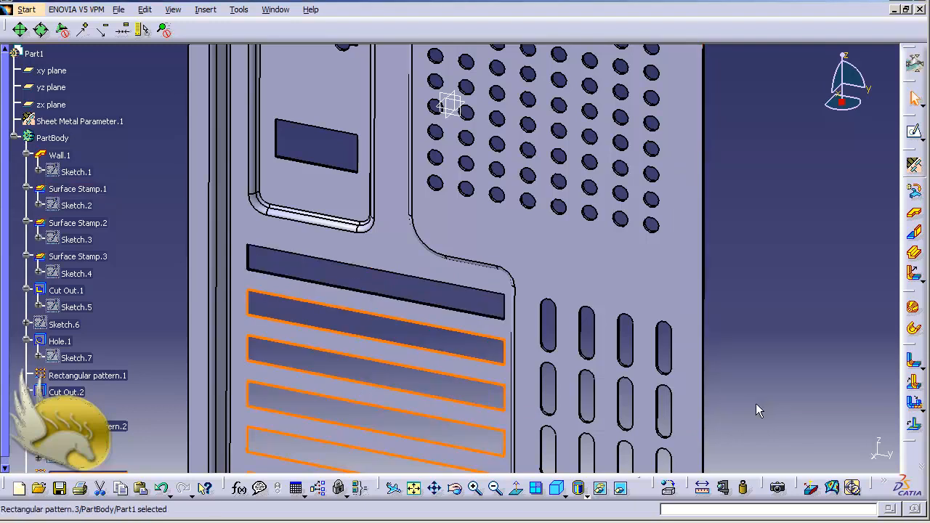
{"action": "scroll", "coordinate": [747, 406], "scroll_direction": "down", "scroll_amount": 6, "text": "ctrl"}
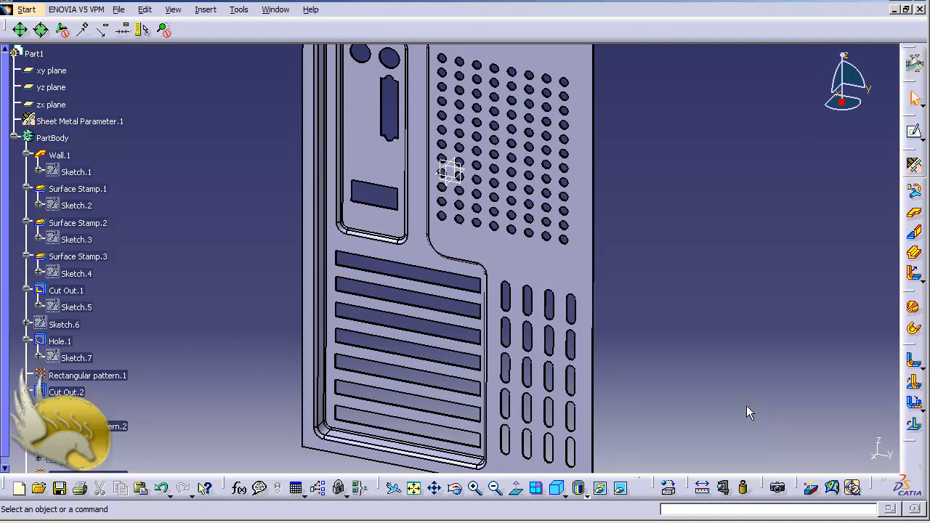
{"action": "scroll", "coordinate": [746, 405], "scroll_direction": "down", "scroll_amount": 3, "text": "ctrl"}
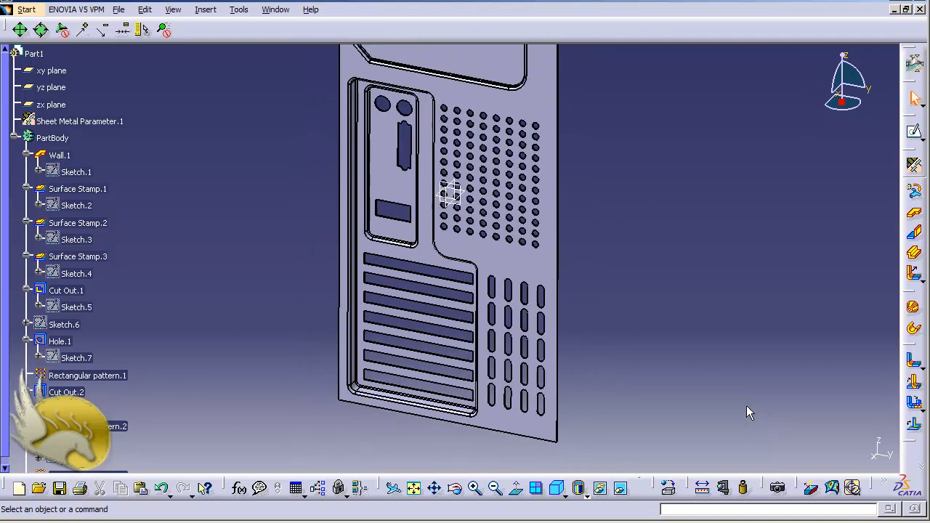